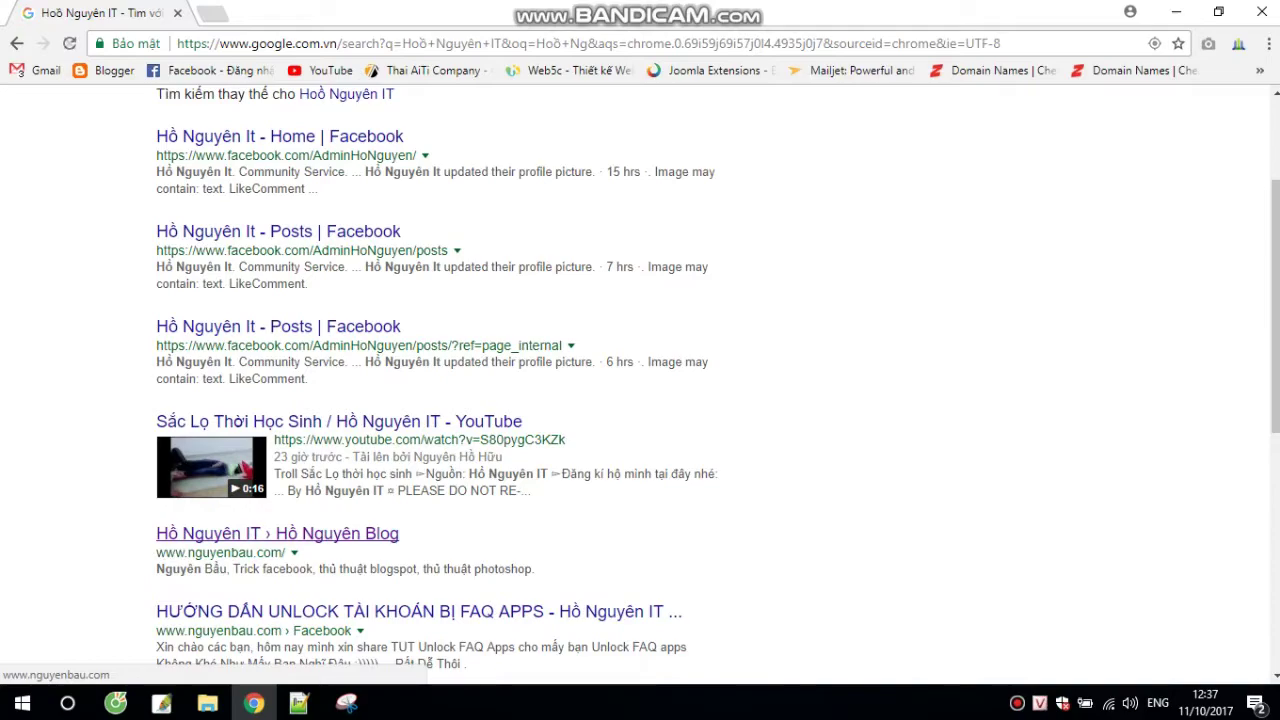
Step: Open the nguyenbau.com result, then the [PSD ẢNH BÌA] YÊU Ư ? ĐỂ SAU post, and scroll to its download link
left_click(277, 533)
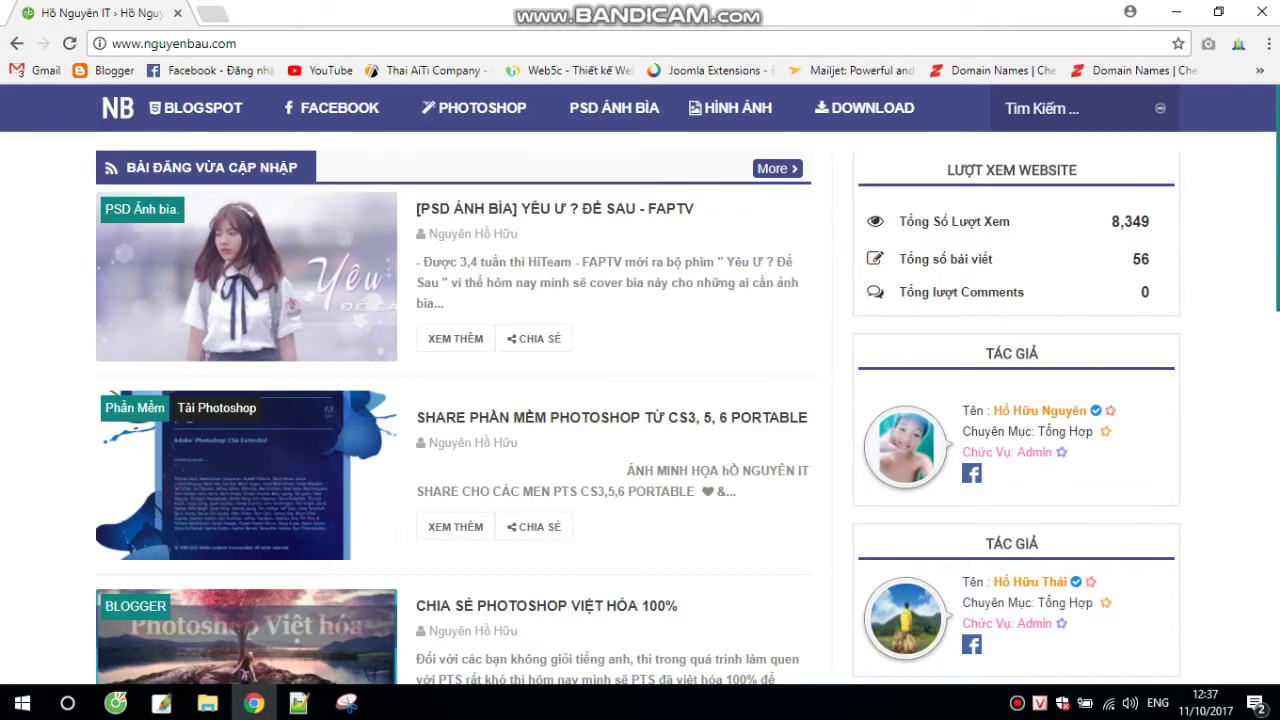
left_click(455, 338)
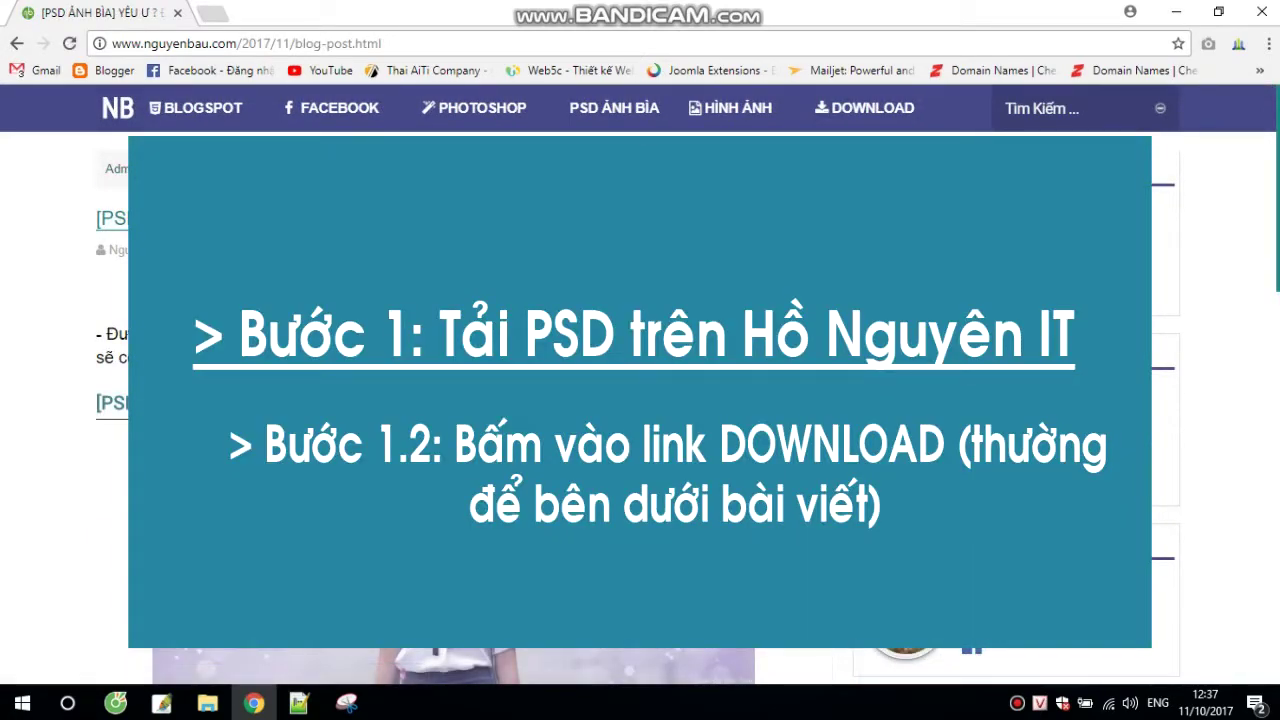
scroll(640, 400, "down", 2)
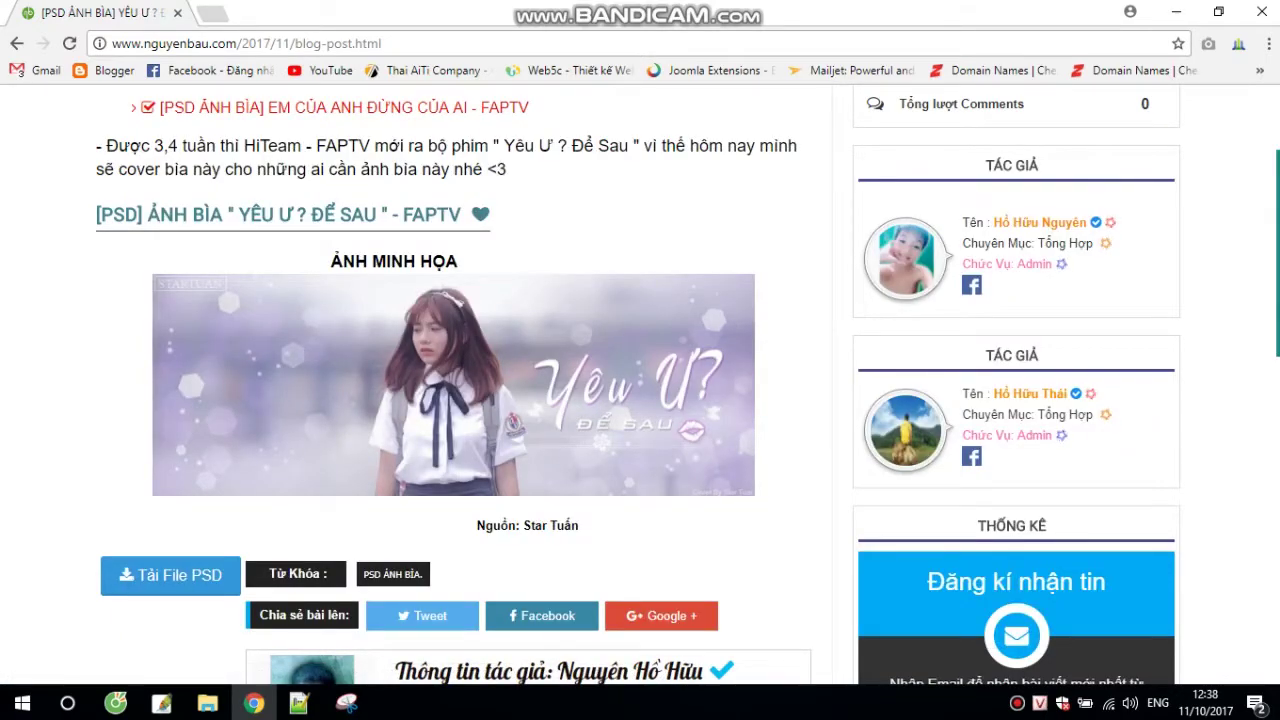
Step: Follow the Tải File PSD link and download the cover PSD from the Google Drive preview
left_click(170, 575)
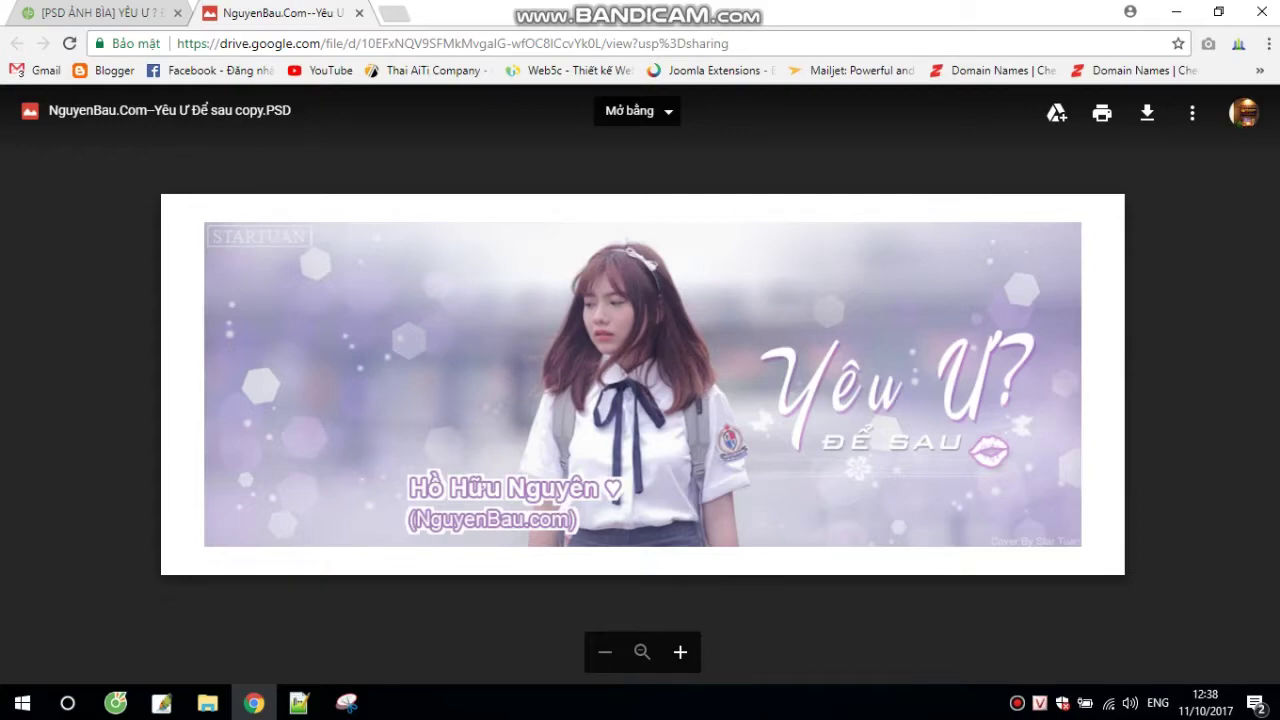
left_click(1147, 113)
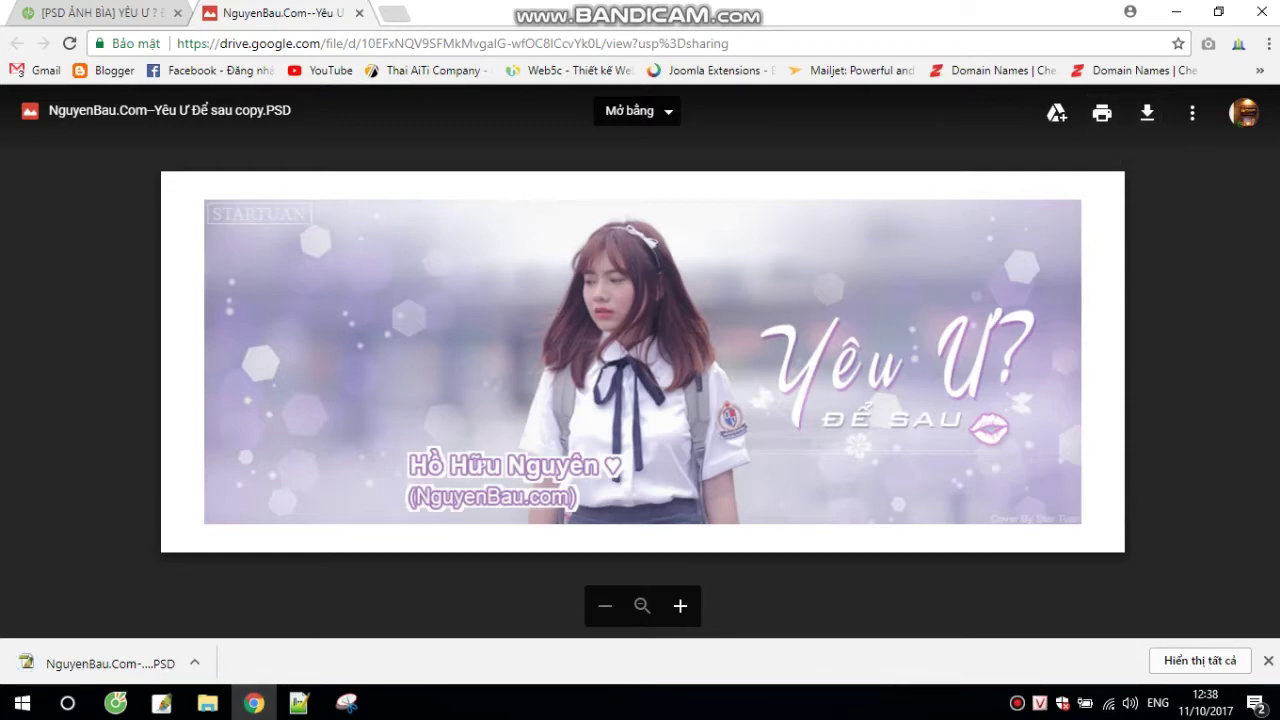
left_click(22, 703)
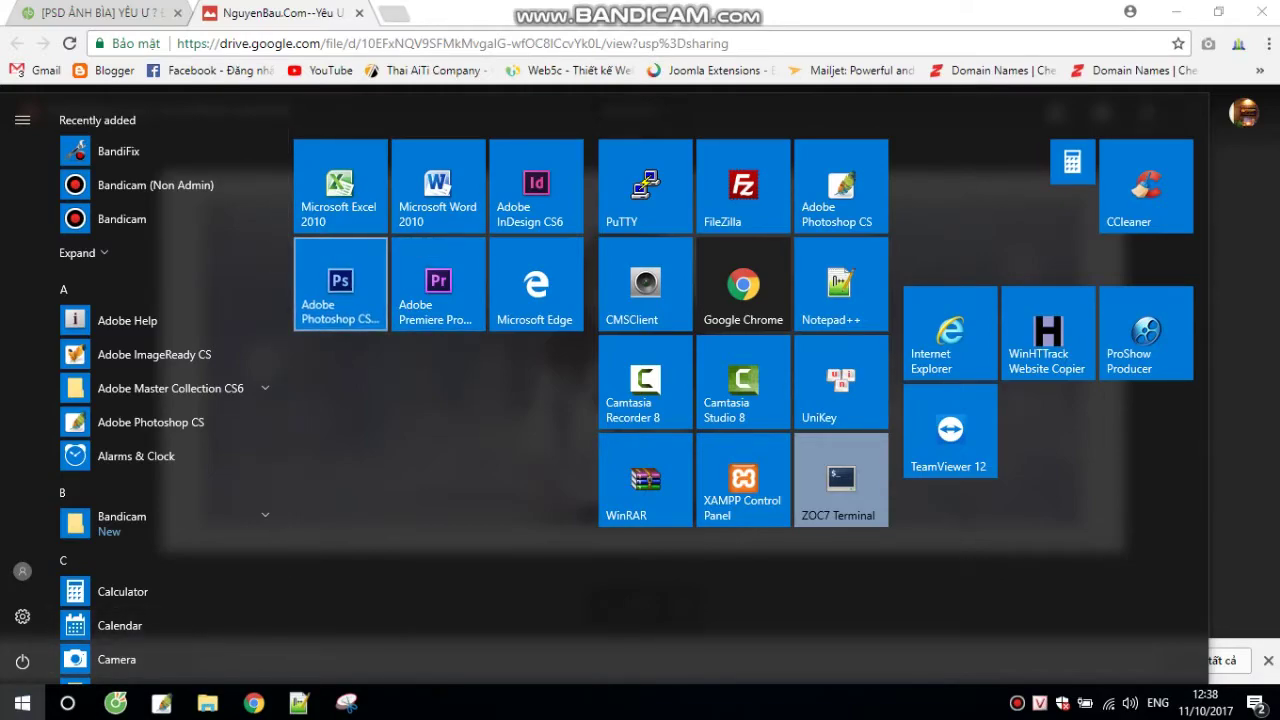
Step: Launch Adobe Photoshop CS6 from the Start menu and minimize Chrome to reach its workspace
left_click(340, 284)
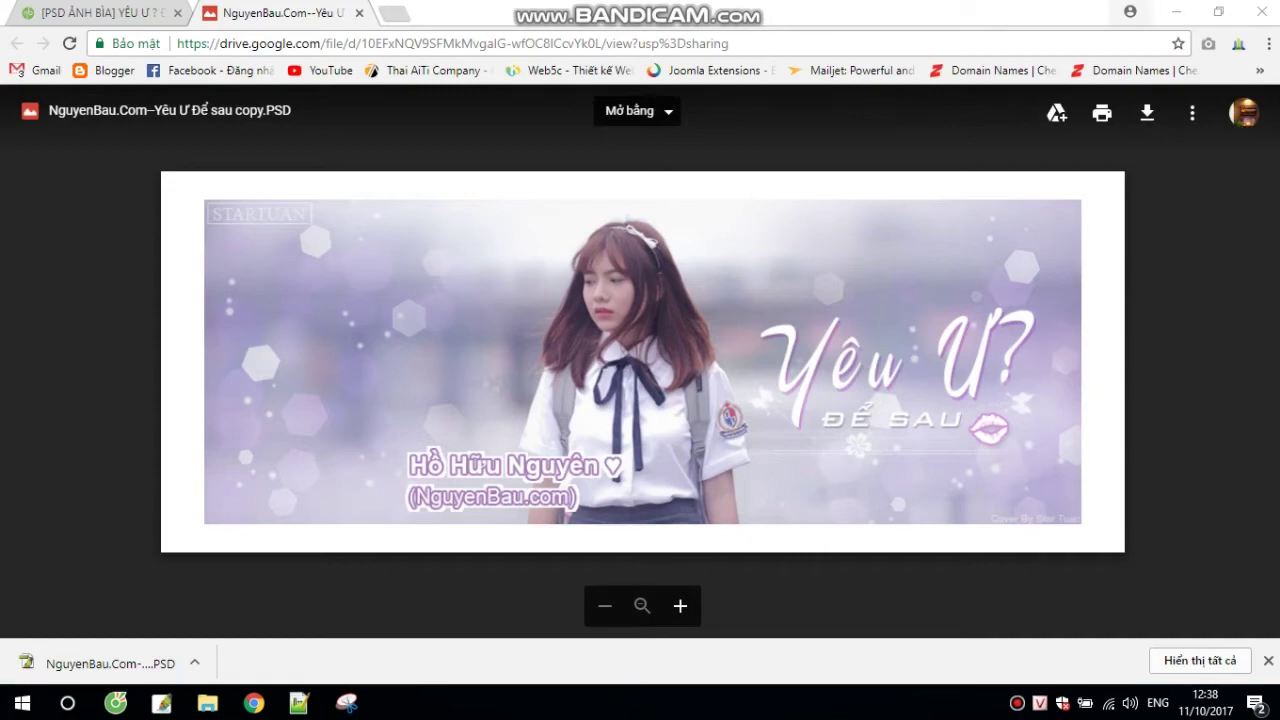
left_click(1176, 12)
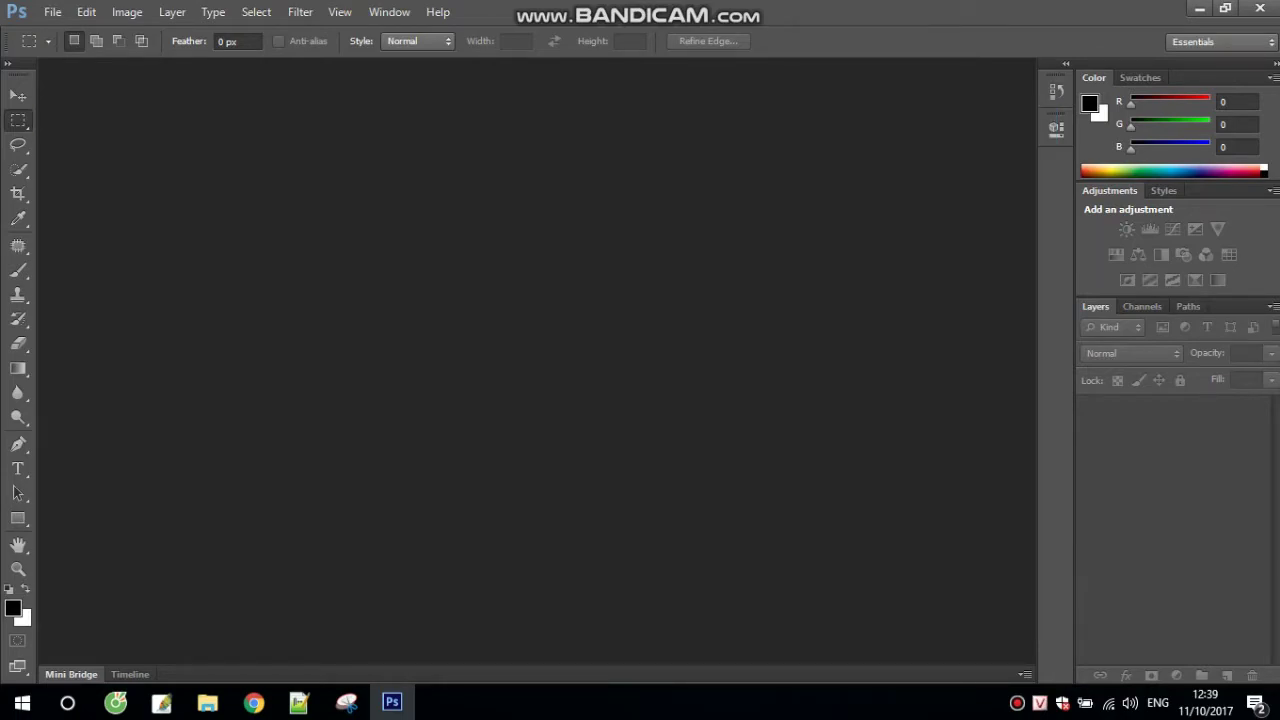
key("alt+f")
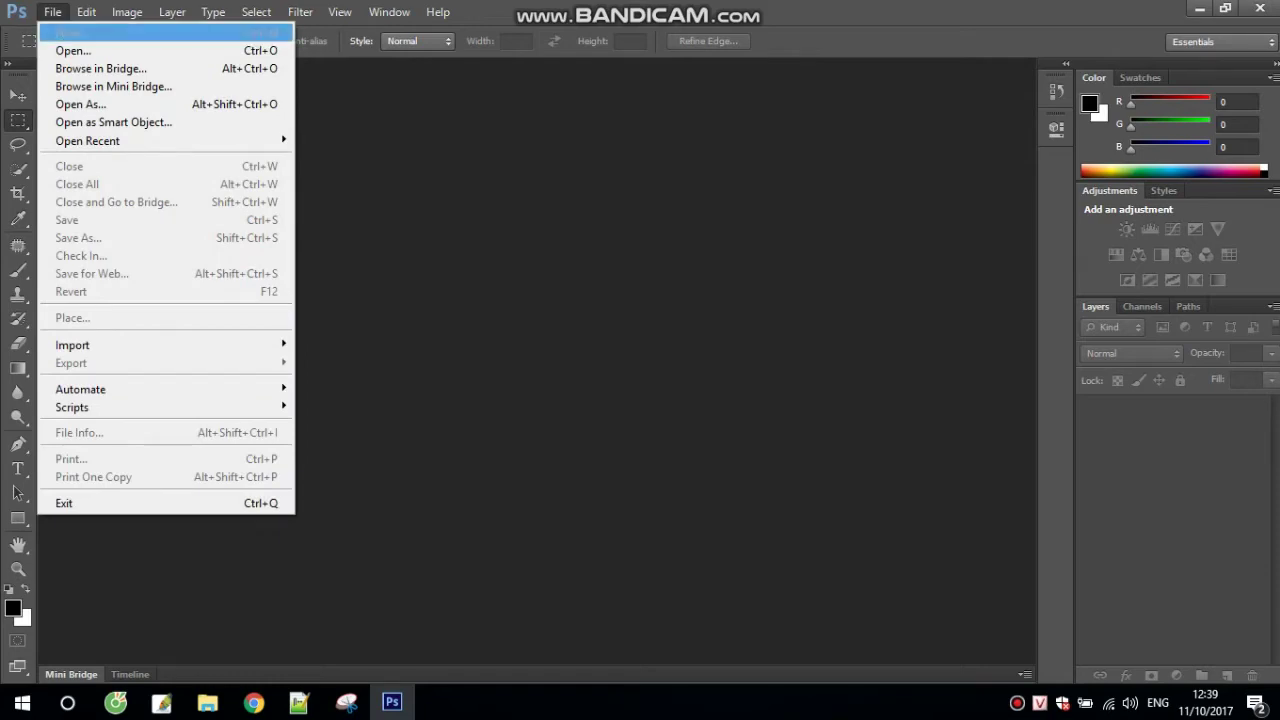
Step: In Photoshop's Open dialog, browse from Desktop through the user folder into Downloads
key("Down")
key("Return")
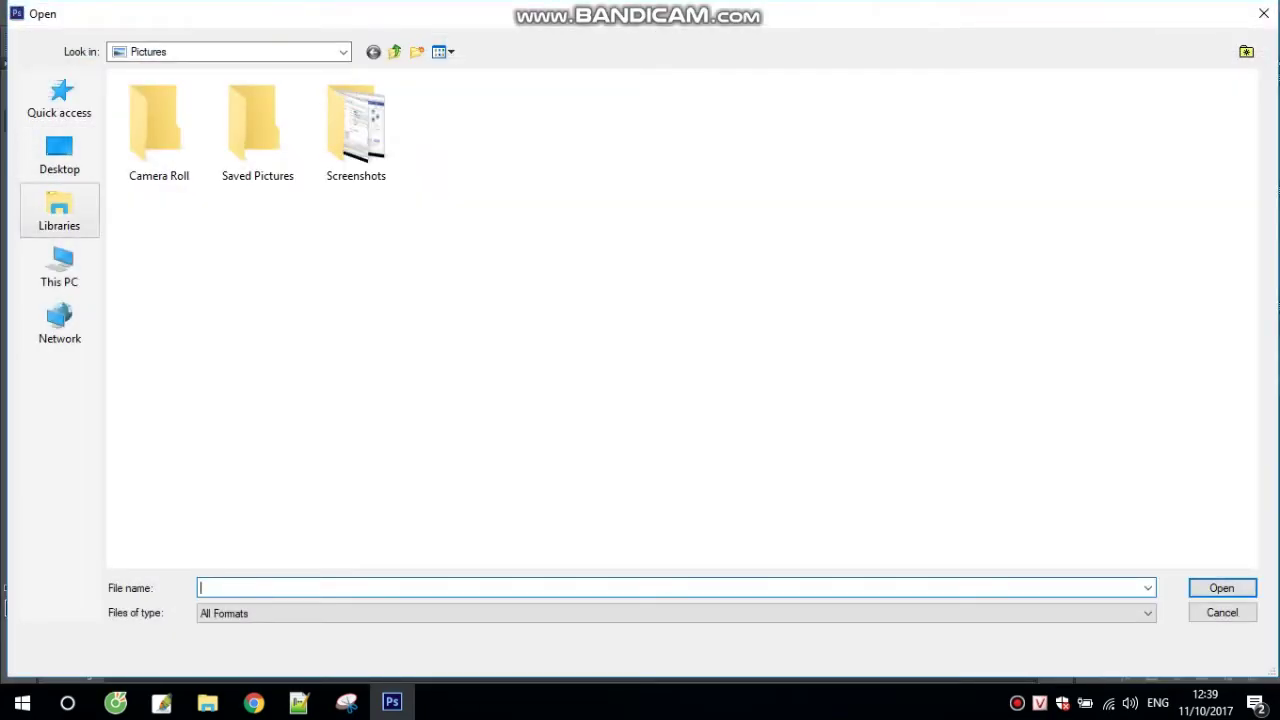
left_click(59, 155)
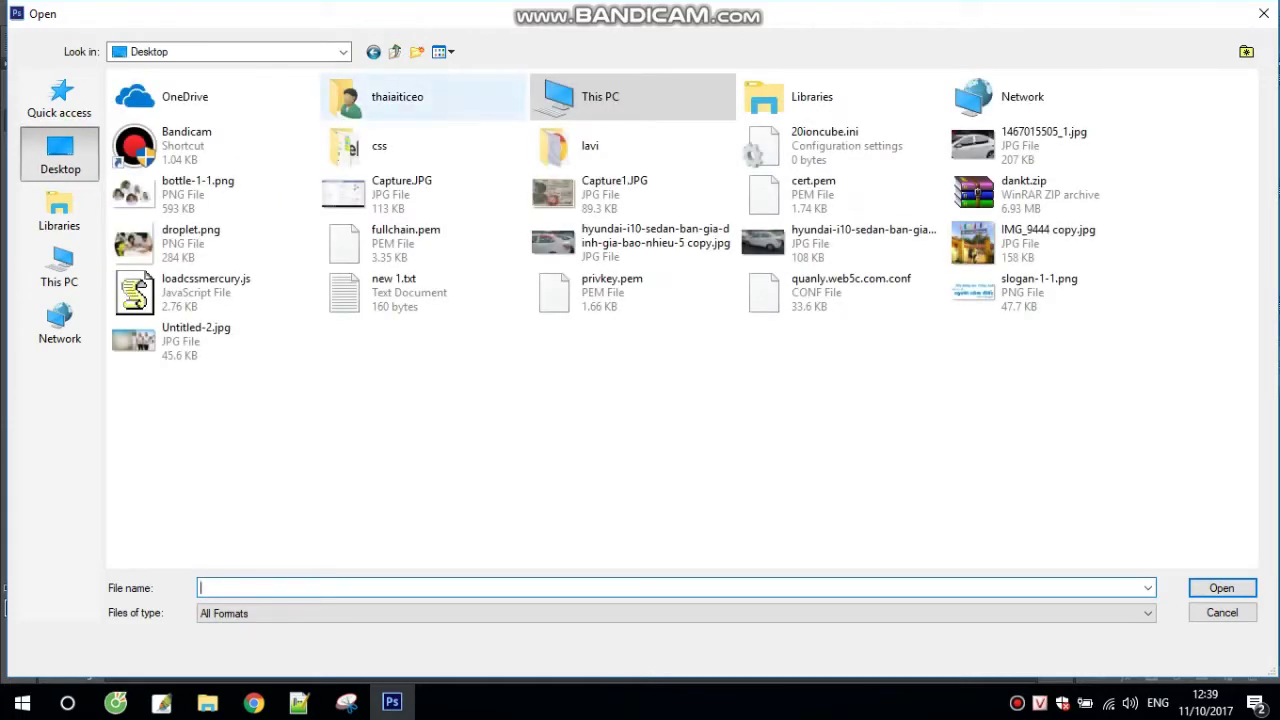
double_click(380, 96)
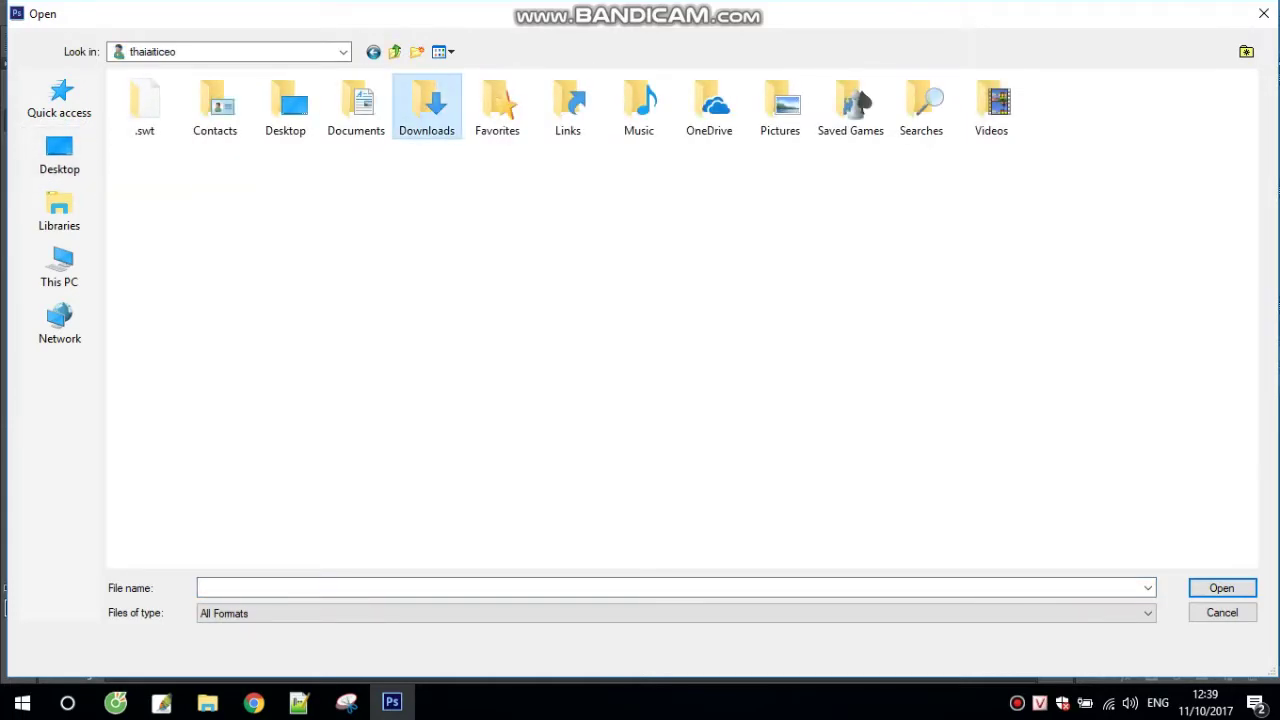
double_click(426, 105)
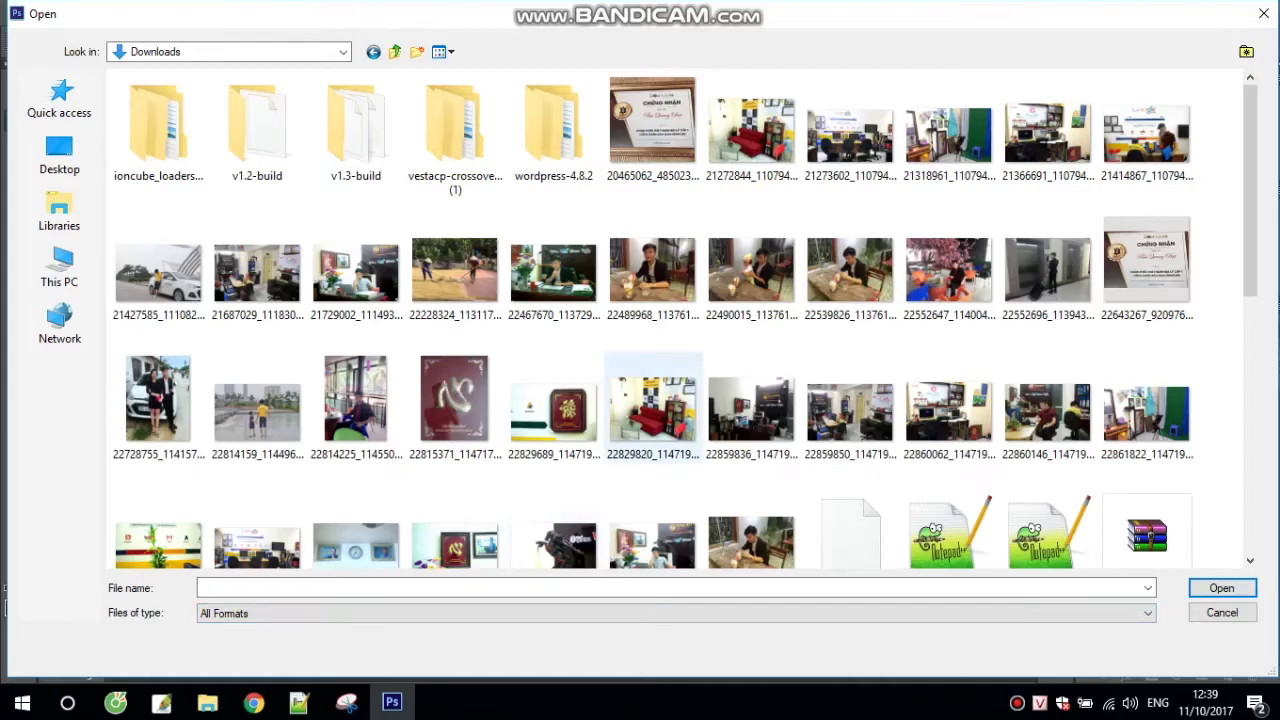
Step: Scroll the Downloads list looking for the cover PSD, then return to Chrome's Drive preview
scroll(652, 400, "down", 3)
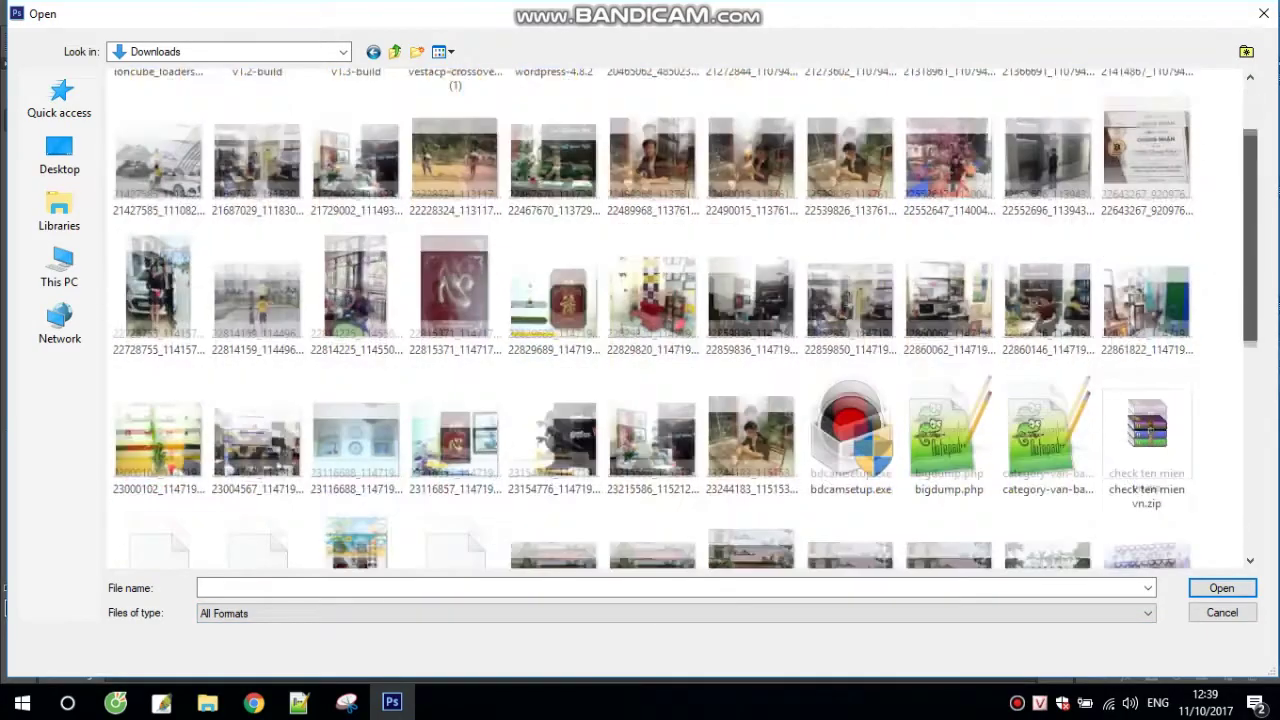
scroll(685, 320, "down", 3)
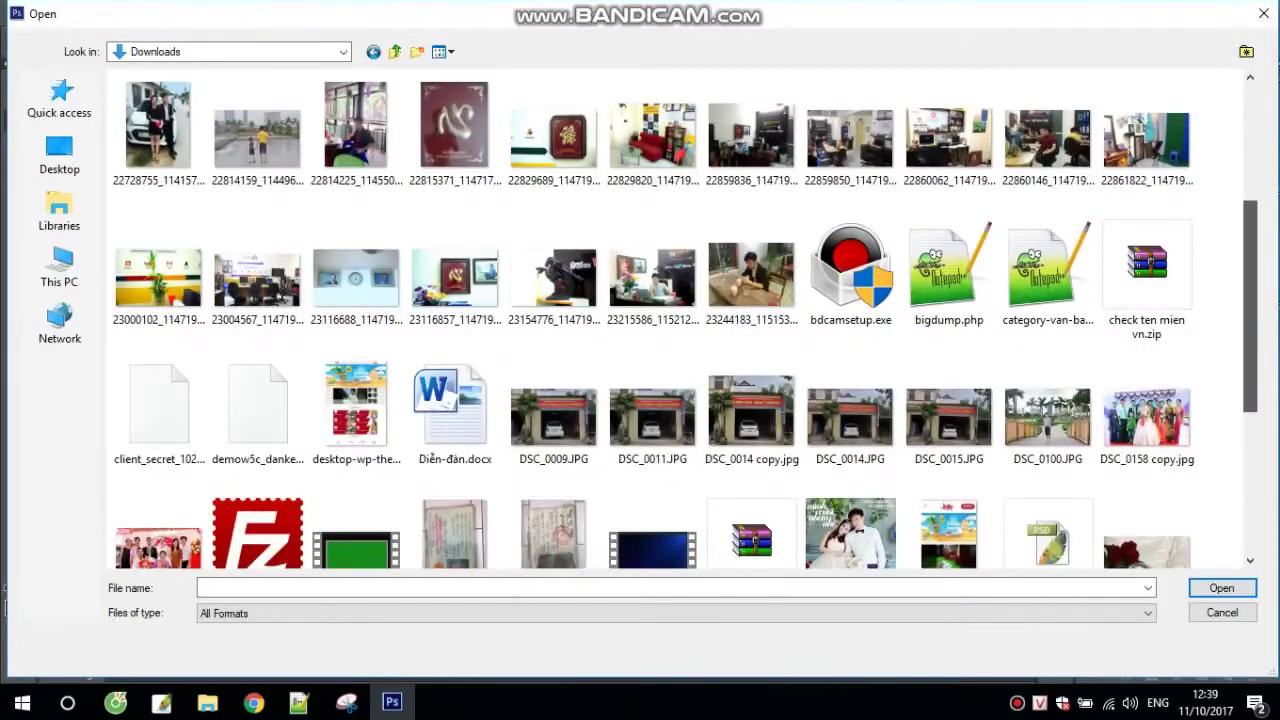
scroll(685, 320, "down", 5)
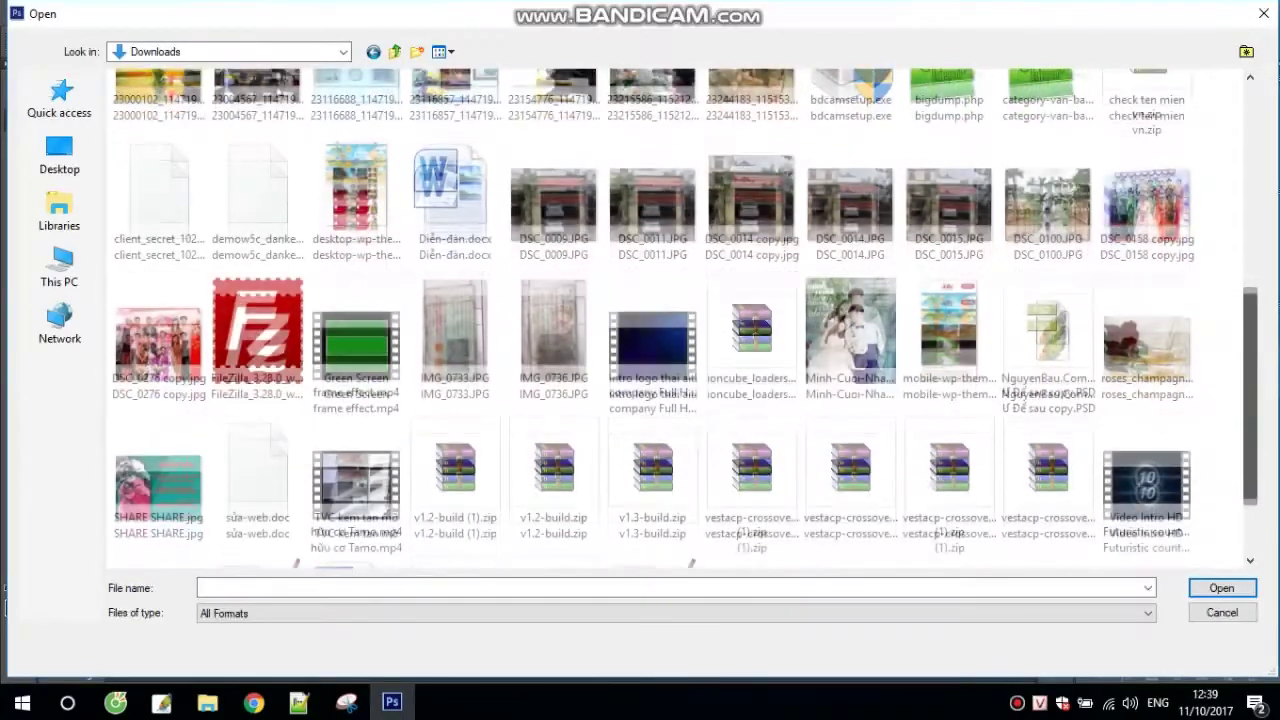
scroll(685, 320, "down", 5)
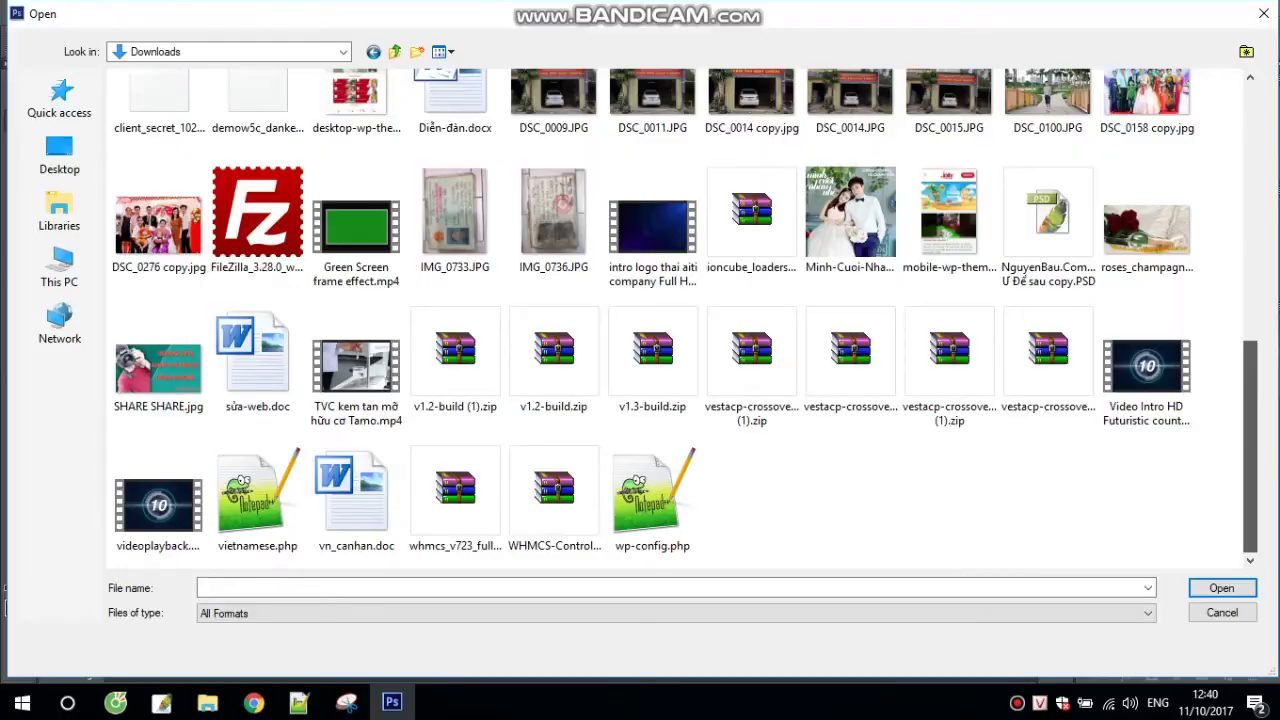
scroll(685, 320, "up", 6)
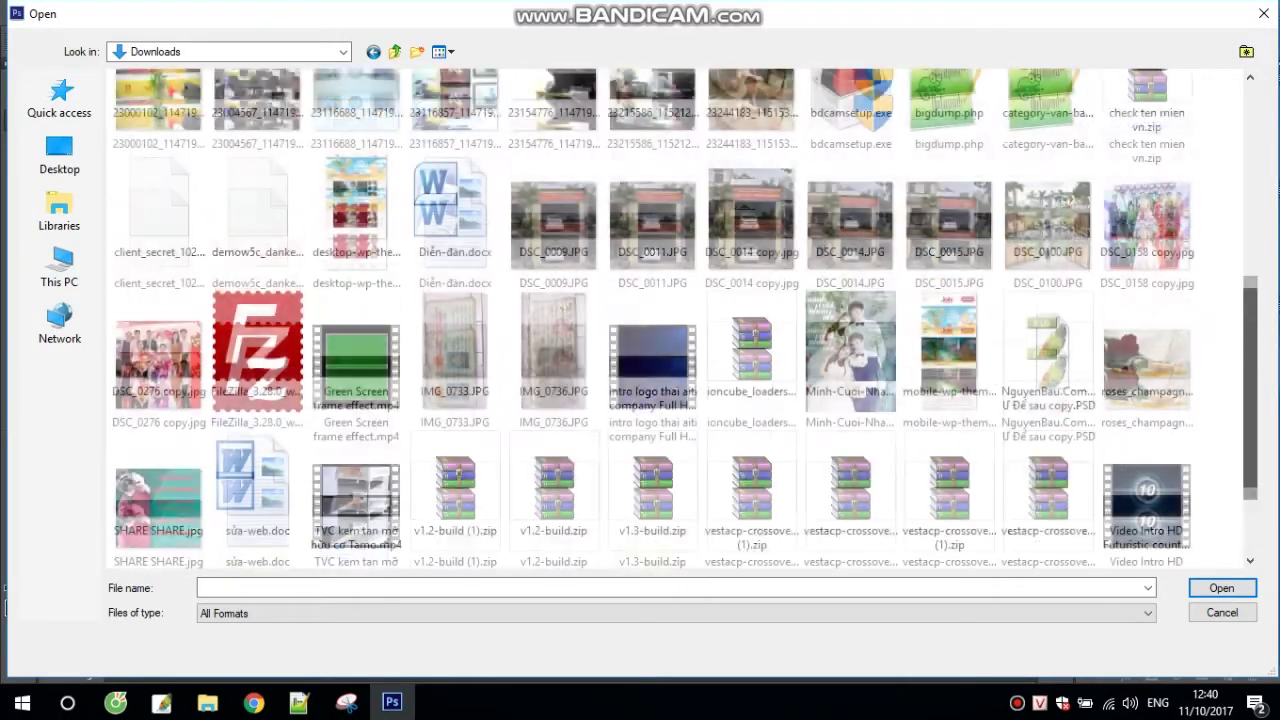
scroll(685, 320, "up", 8)
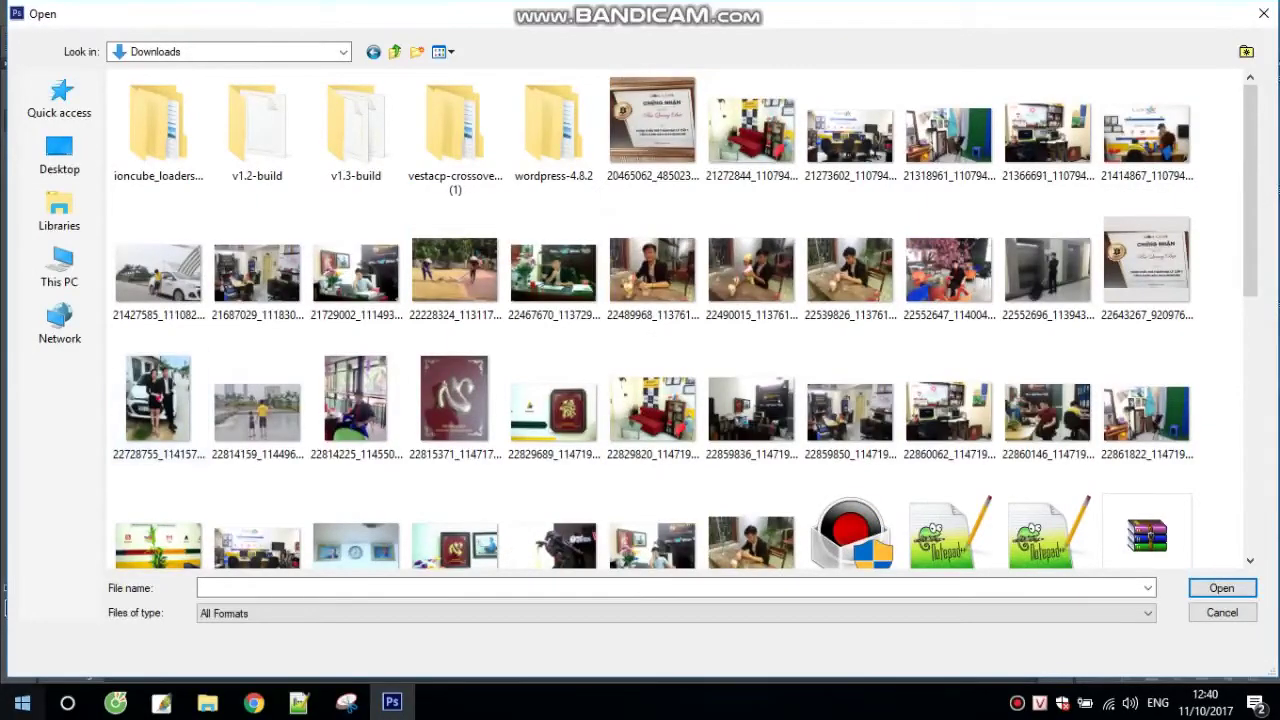
left_click(254, 703)
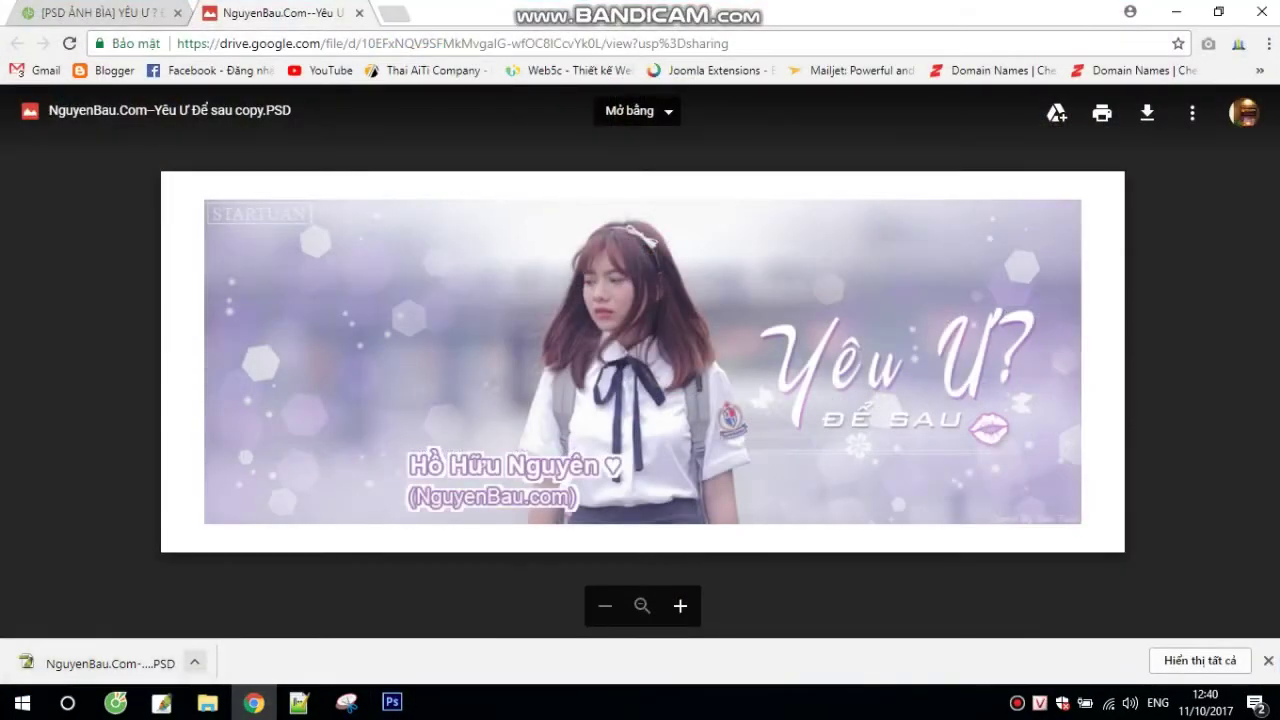
Step: Show the downloaded PSD in its Downloads folder and drag it onto Photoshop's taskbar icon
left_click(194, 662)
left_click(255, 591)
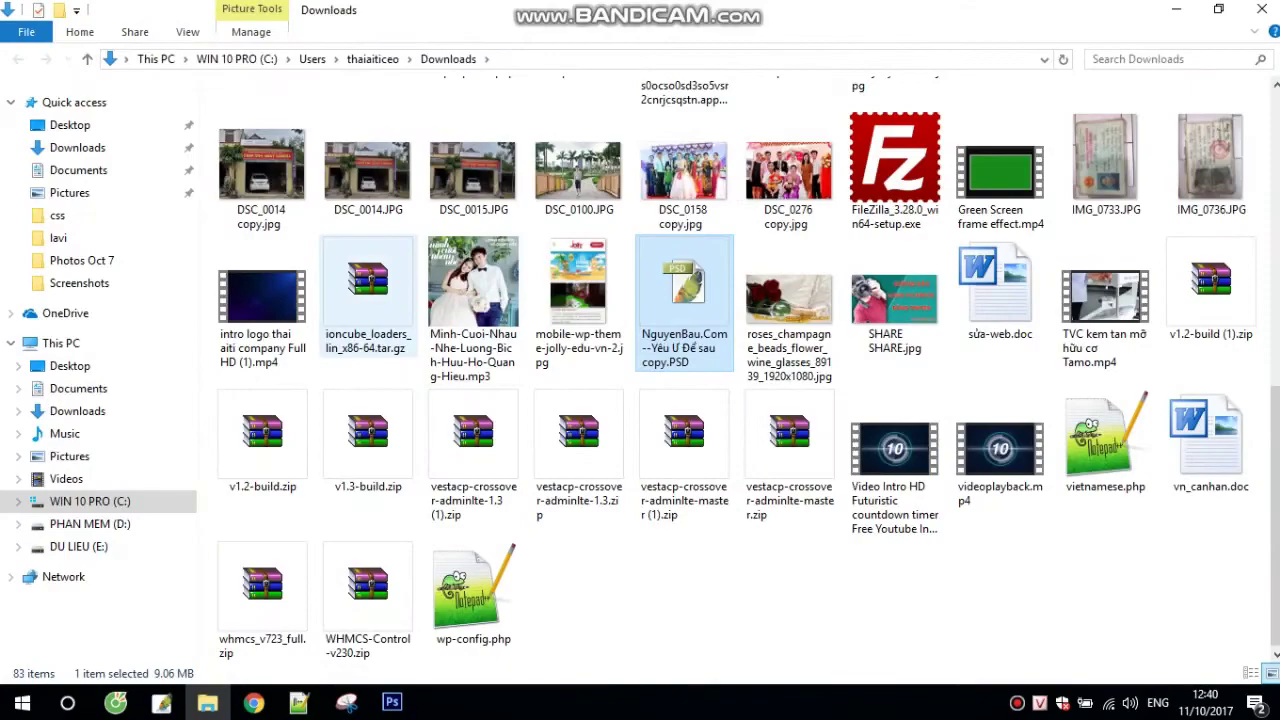
left_click_drag(684, 300, 391, 703)
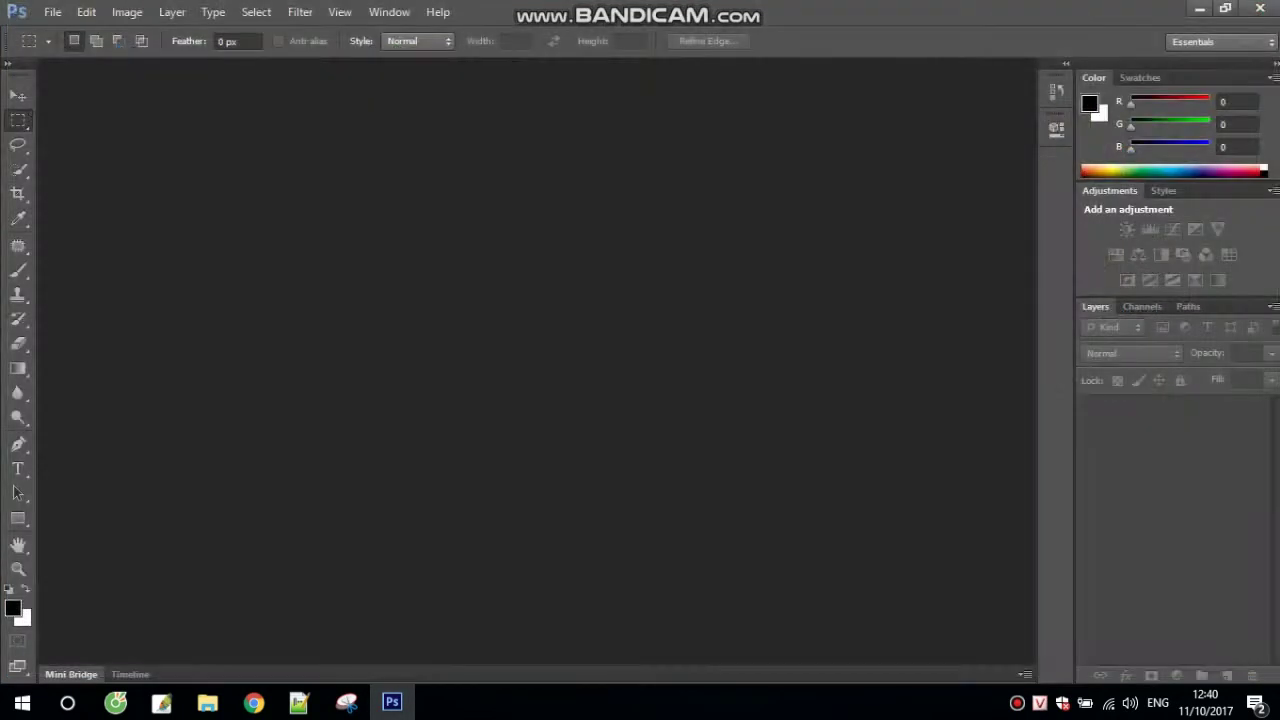
key("ctrl+o")
Step: Open 'NguyenBau.Com–Yêu Ư Để sau copy.PSD' from Downloads, dismissing the missing-fonts warning
left_click(59, 100)
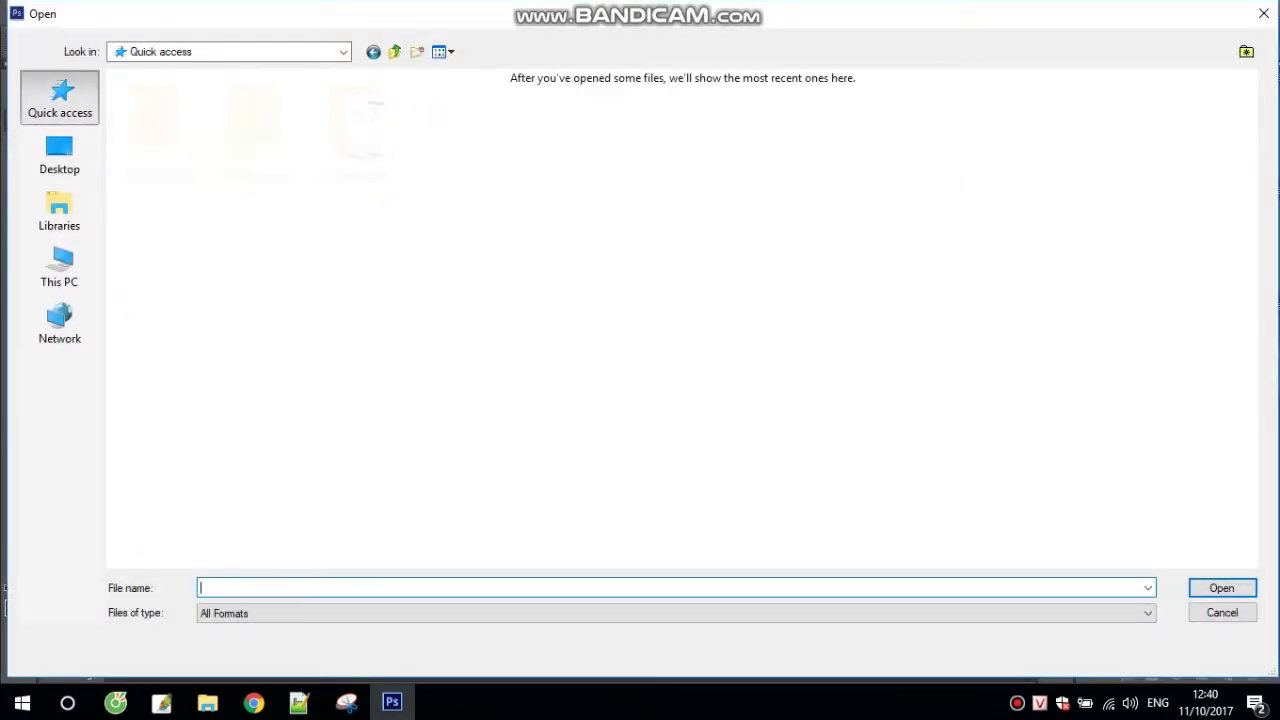
left_click(59, 155)
double_click(425, 100)
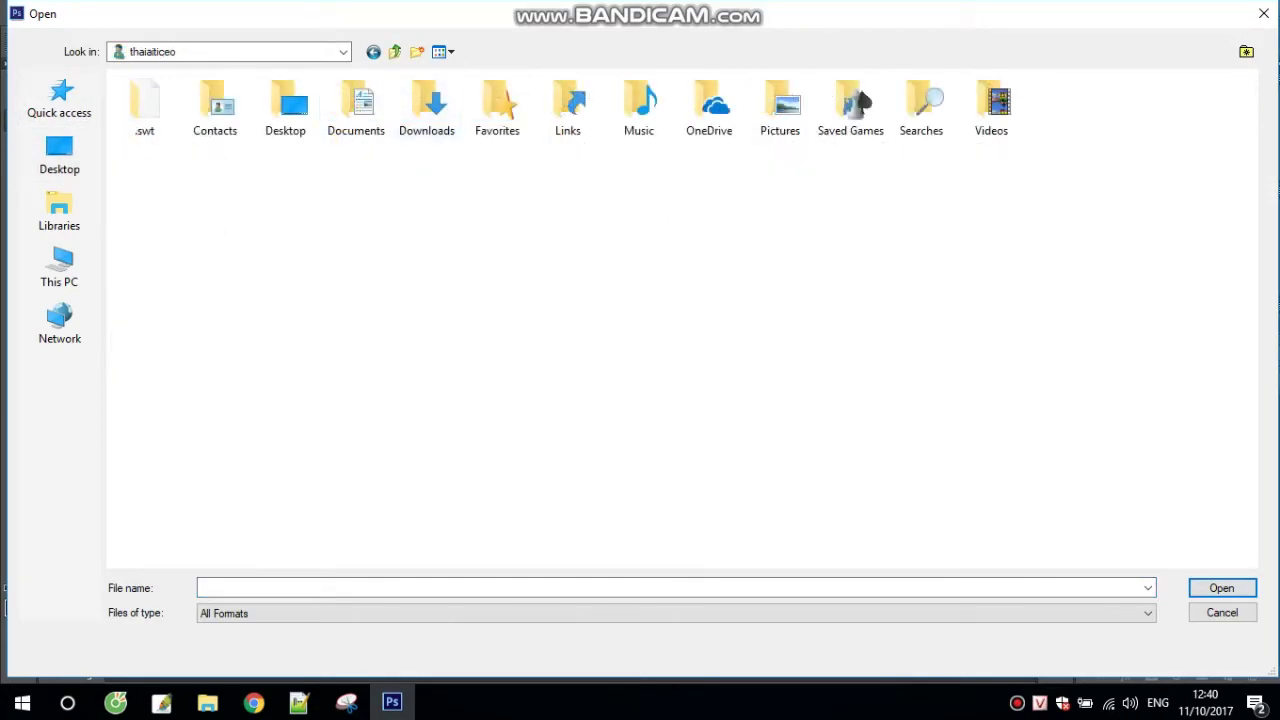
double_click(426, 105)
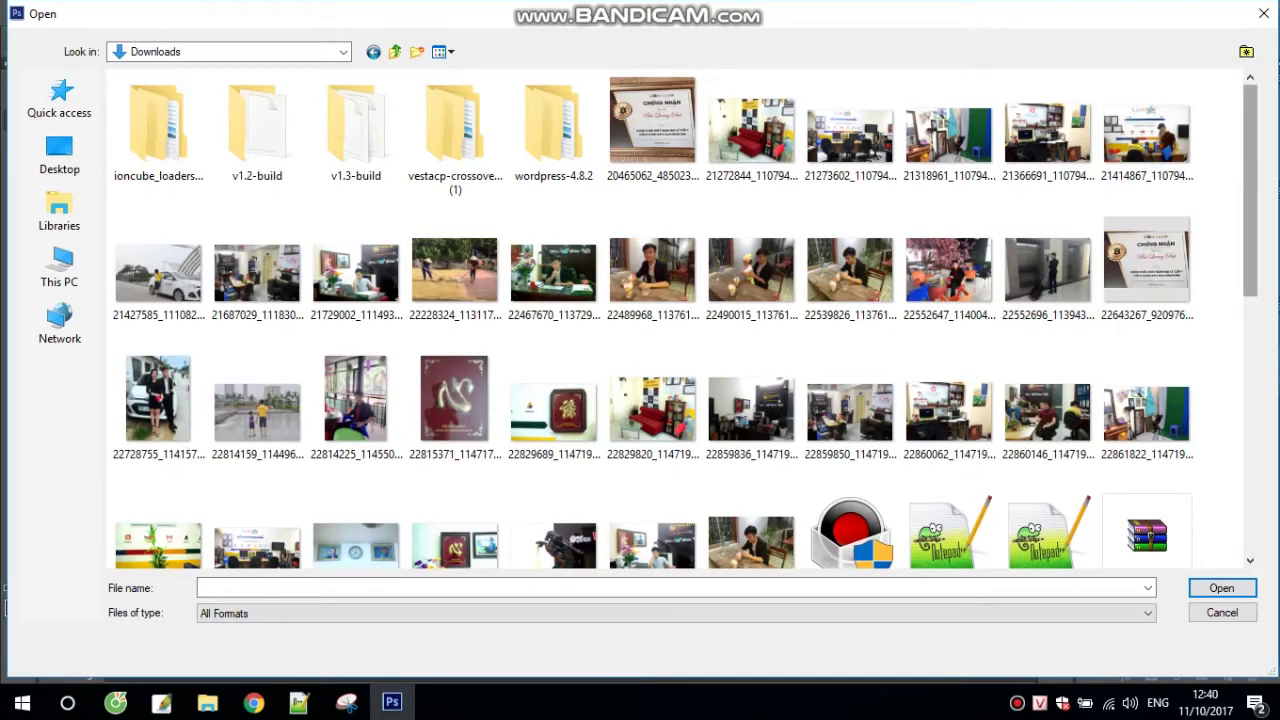
scroll(680, 315, "down", 10)
left_click(1048, 230)
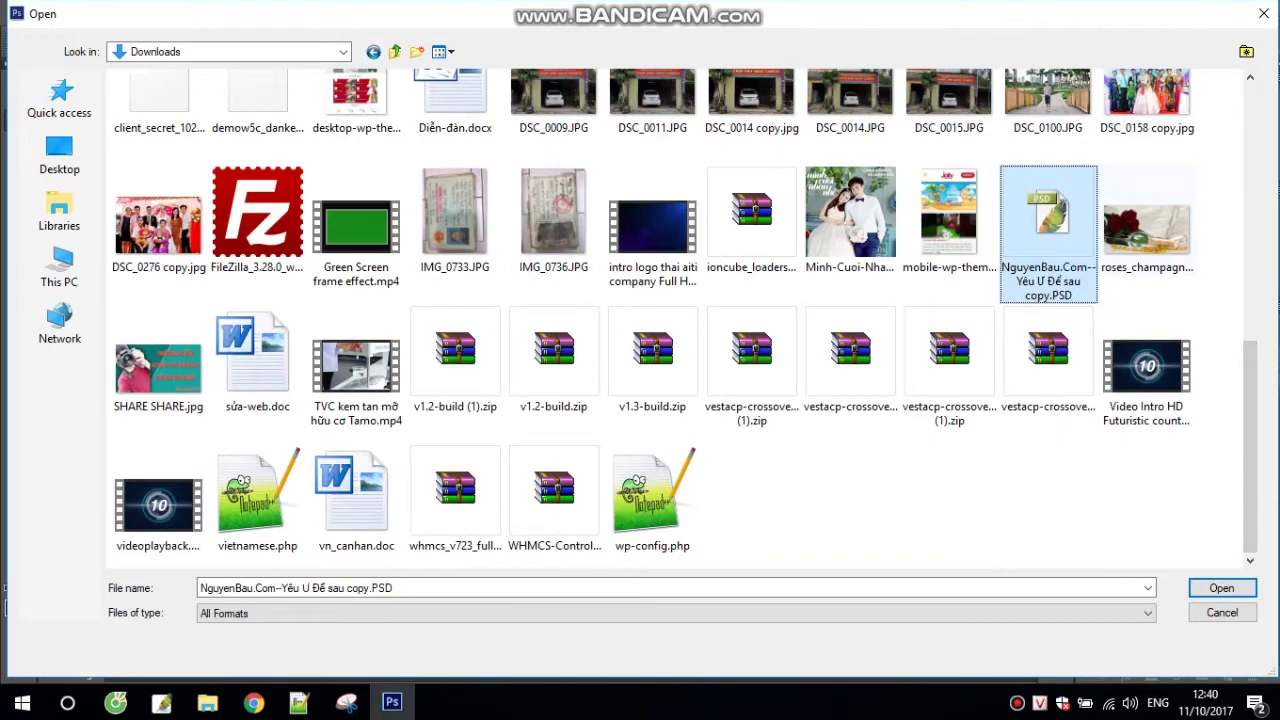
key("Return")
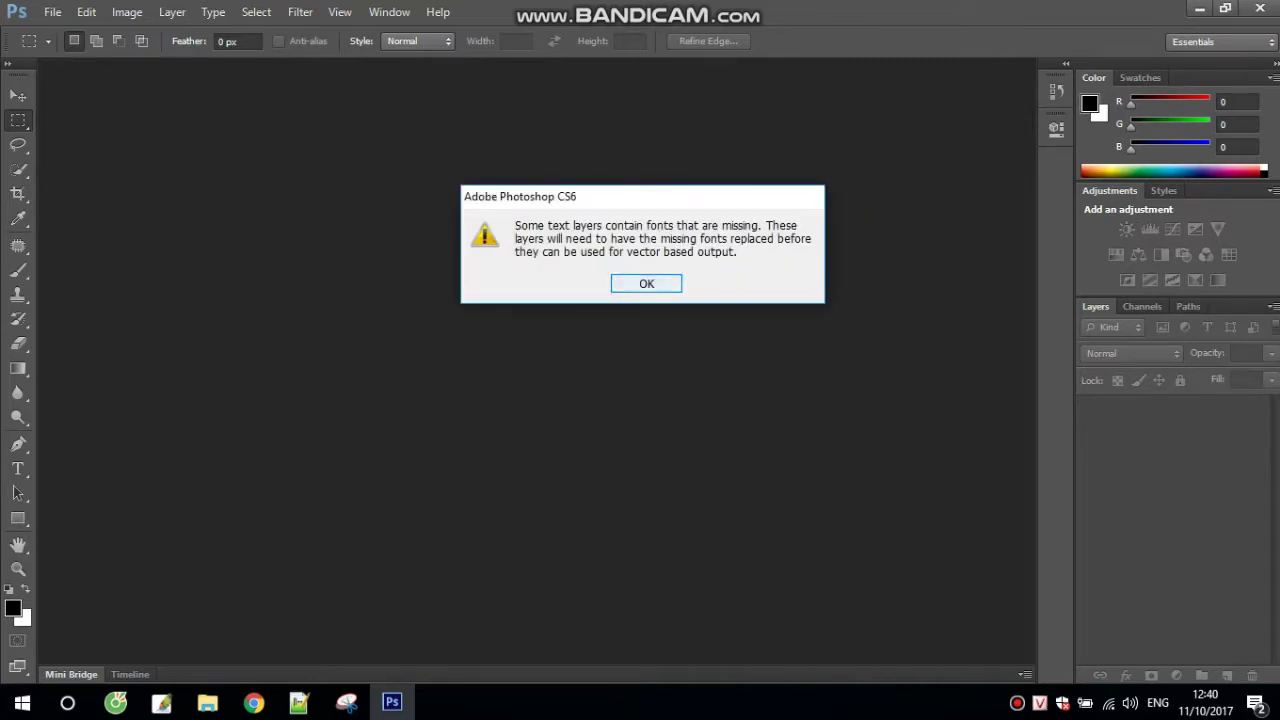
key("Return")
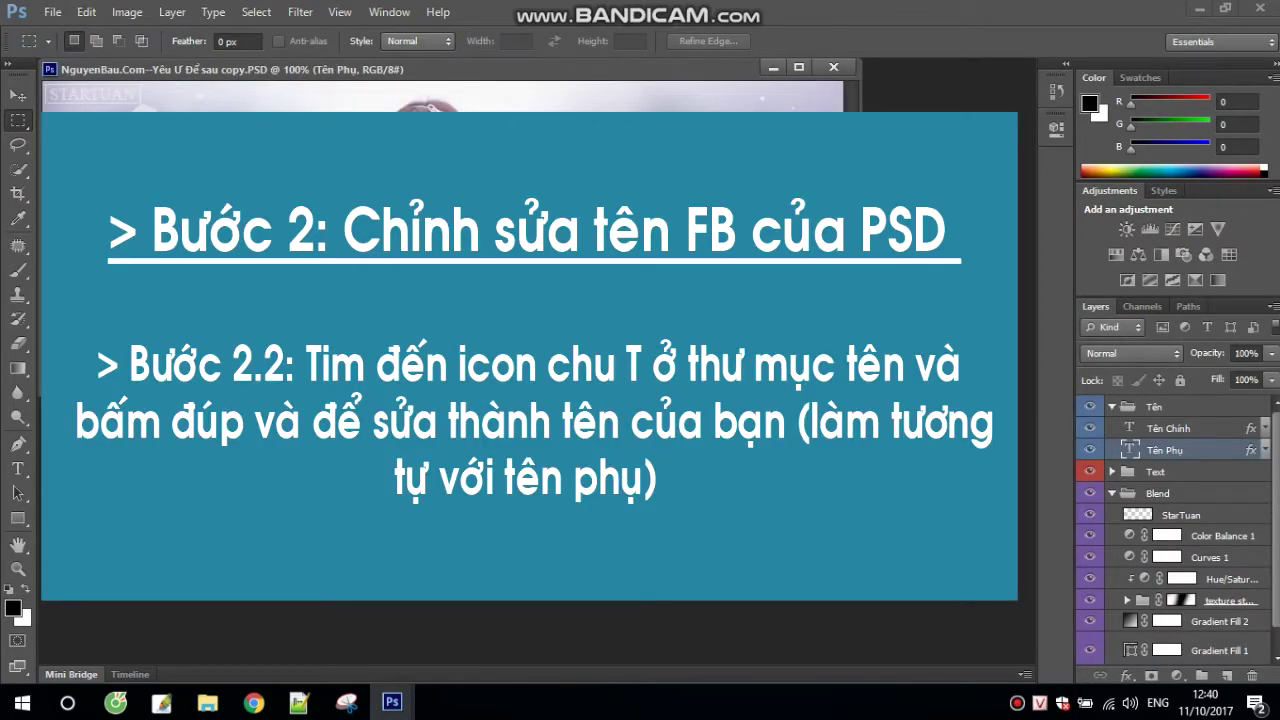
left_click_drag(300, 68, 332, 75)
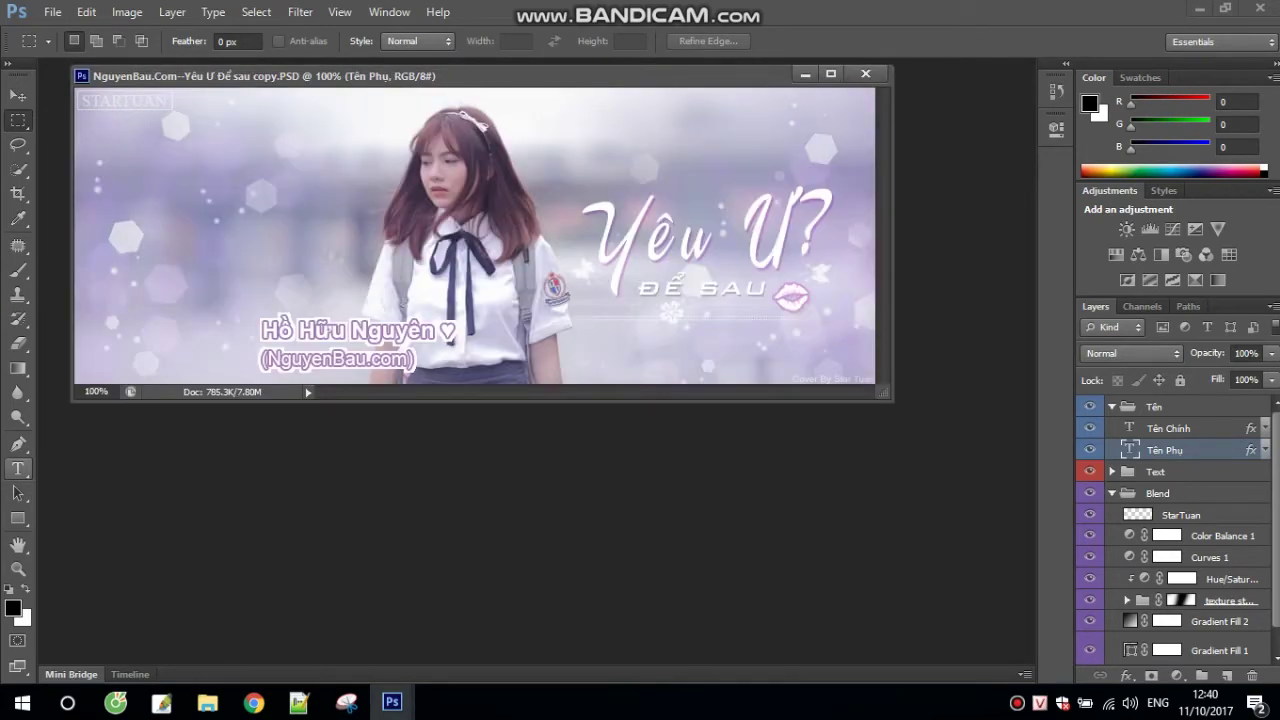
Step: Replace the Tên Chính name with a full name plus 'HAHA :D', keeping the heart, and commit
left_click(17, 468)
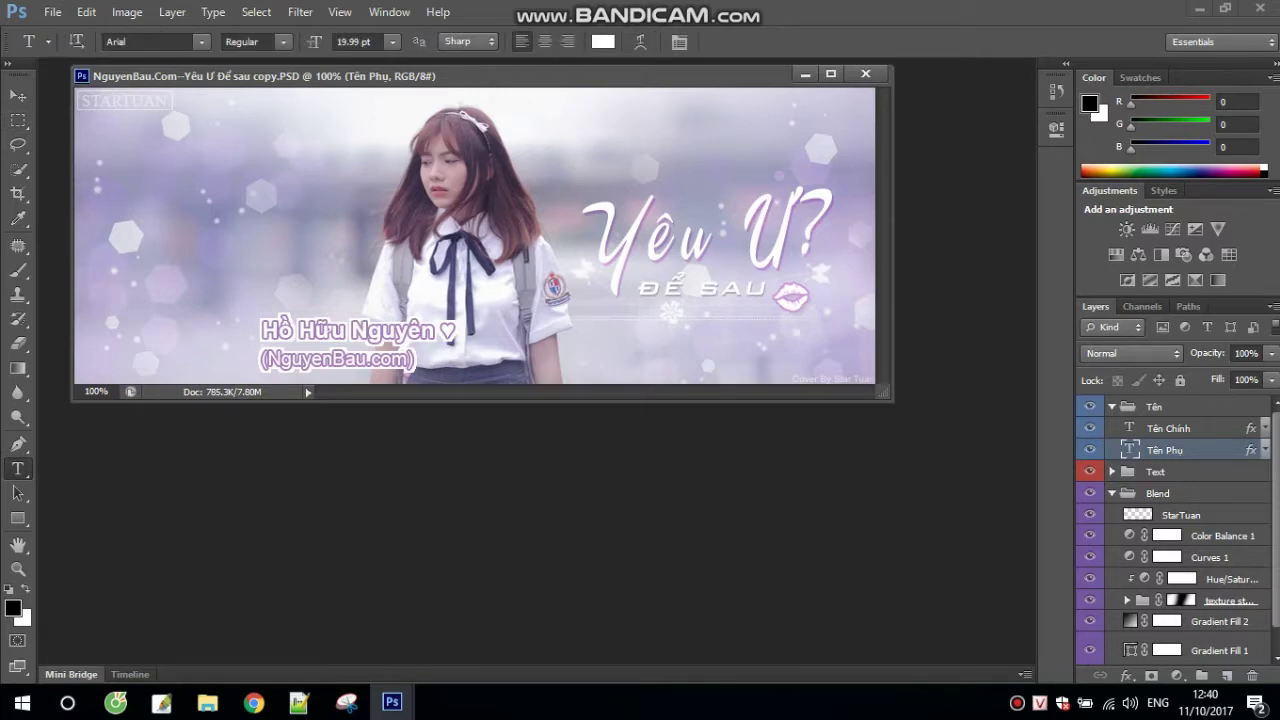
left_click_drag(262, 330, 440, 333)
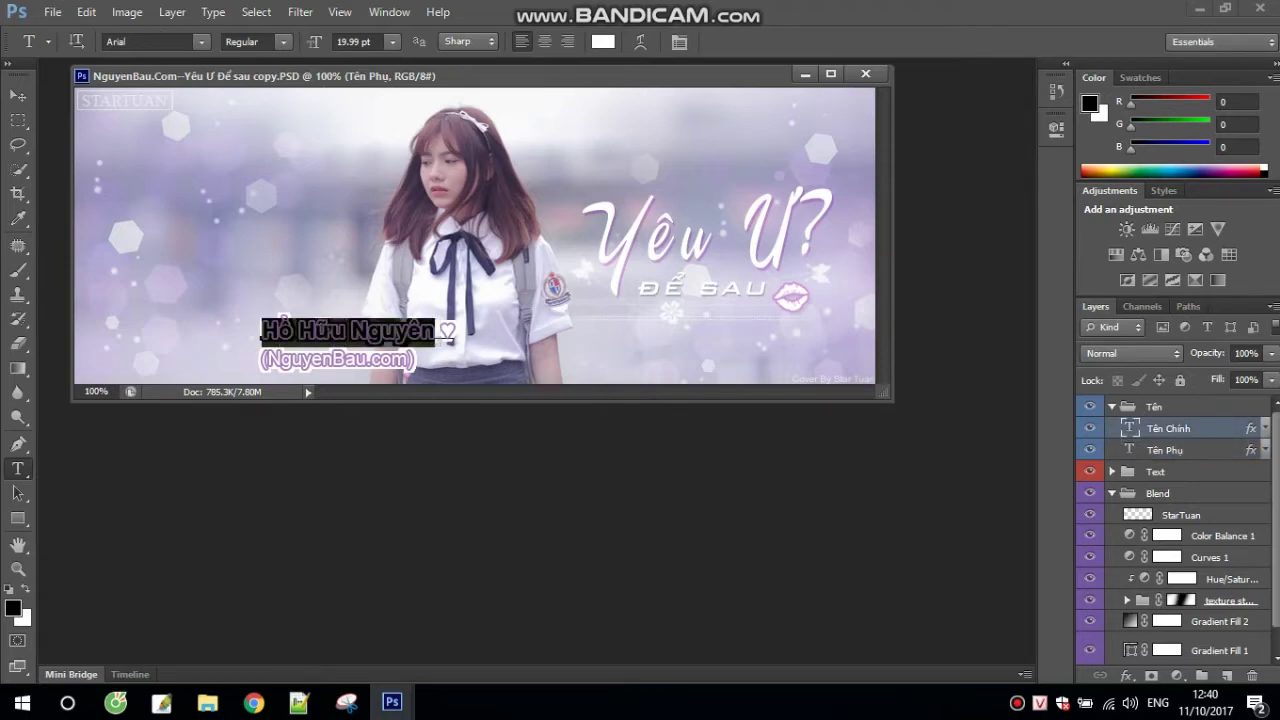
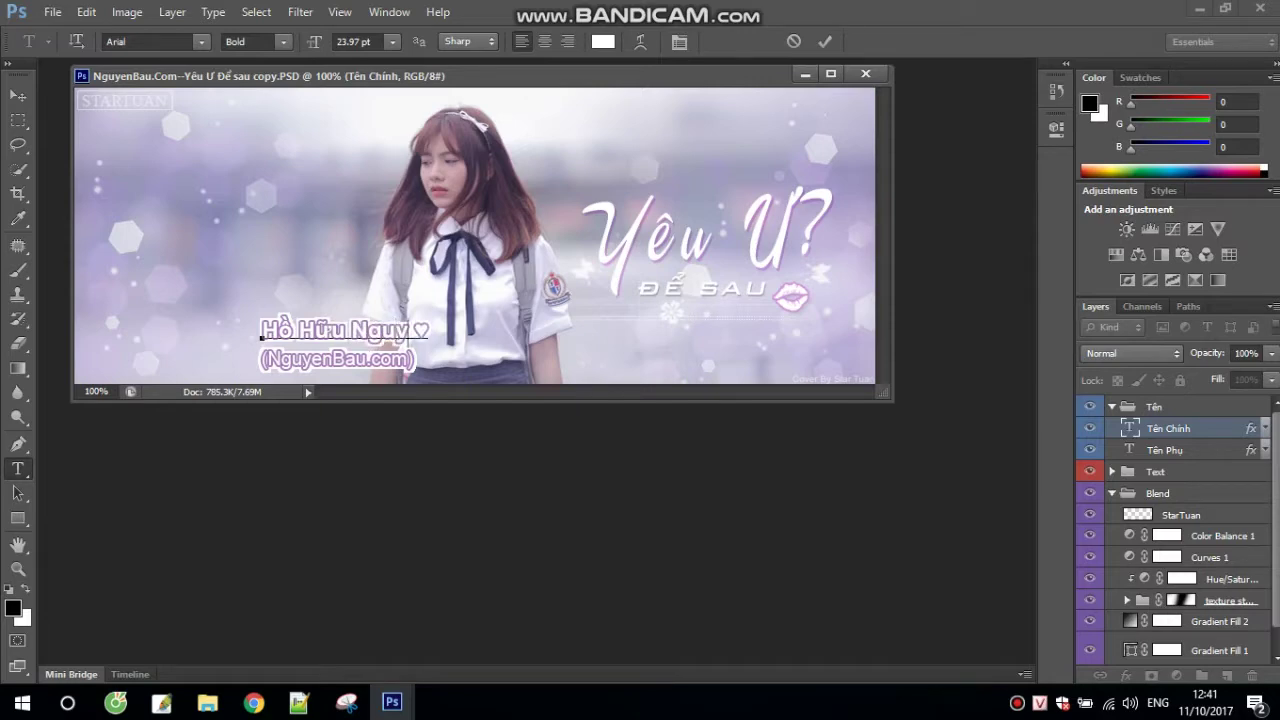
type(" HA")
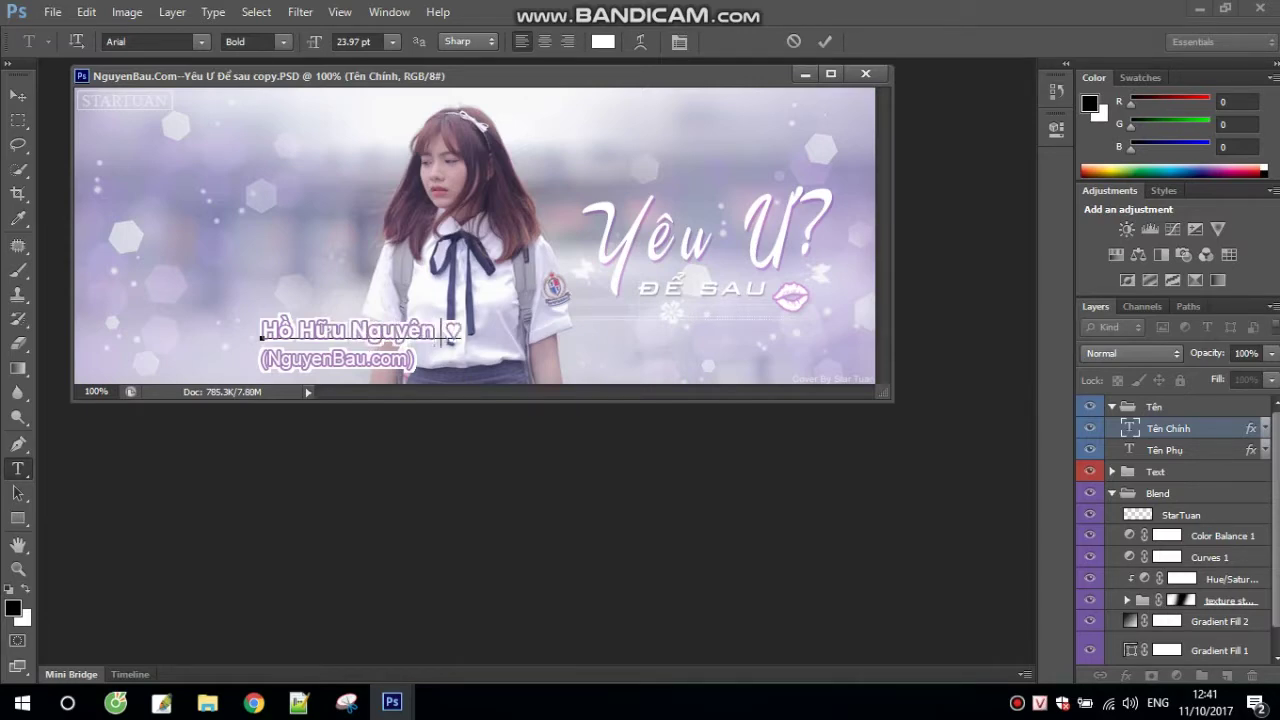
type("HA")
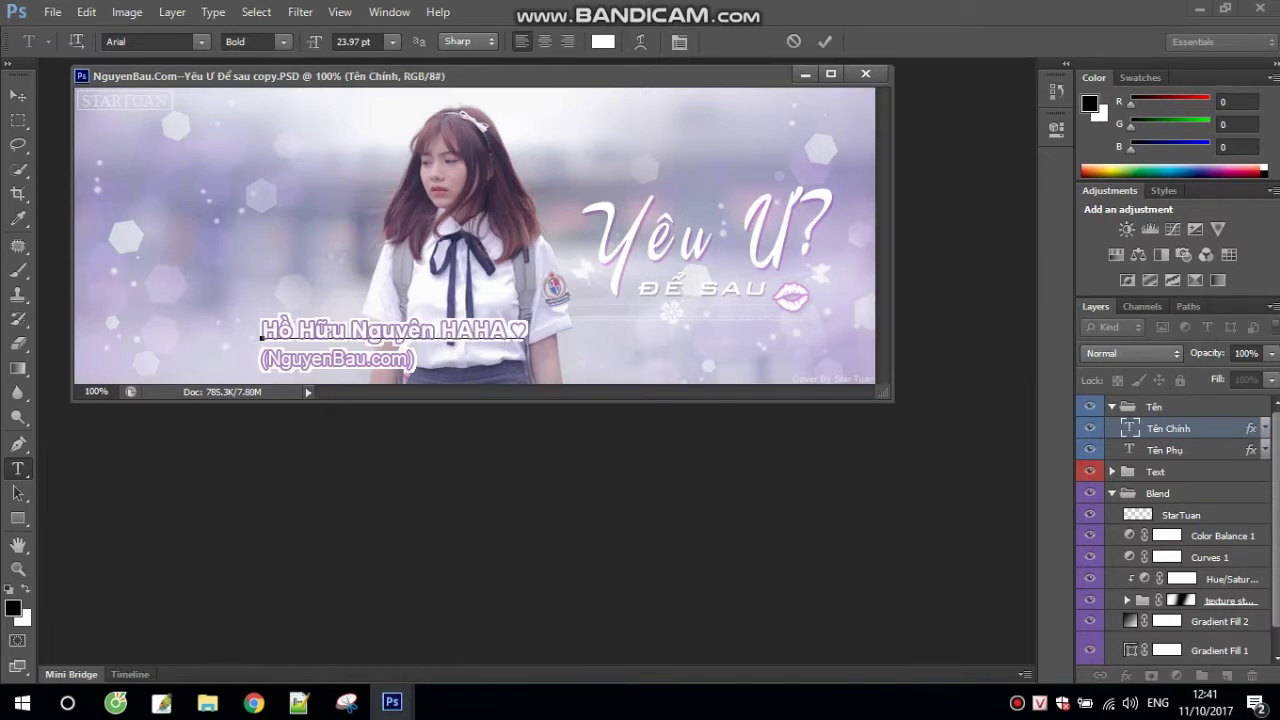
type(" :D")
key("ctrl")
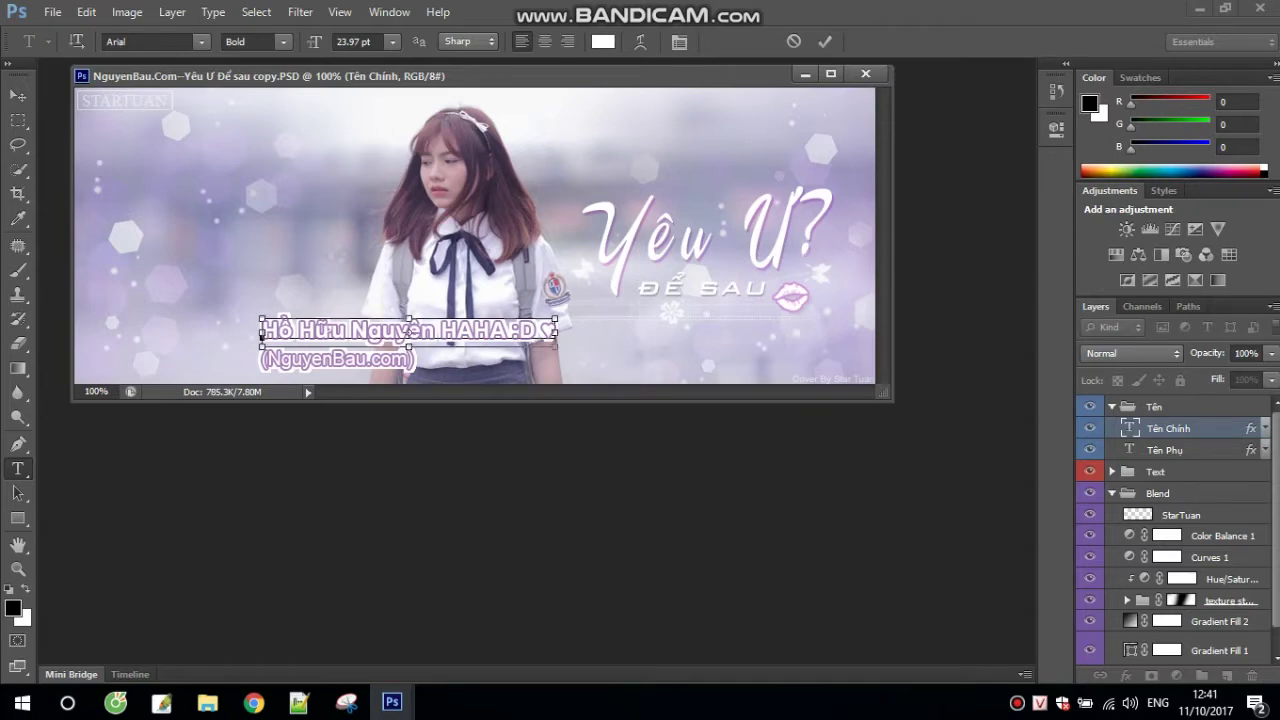
key("ctrl+Return")
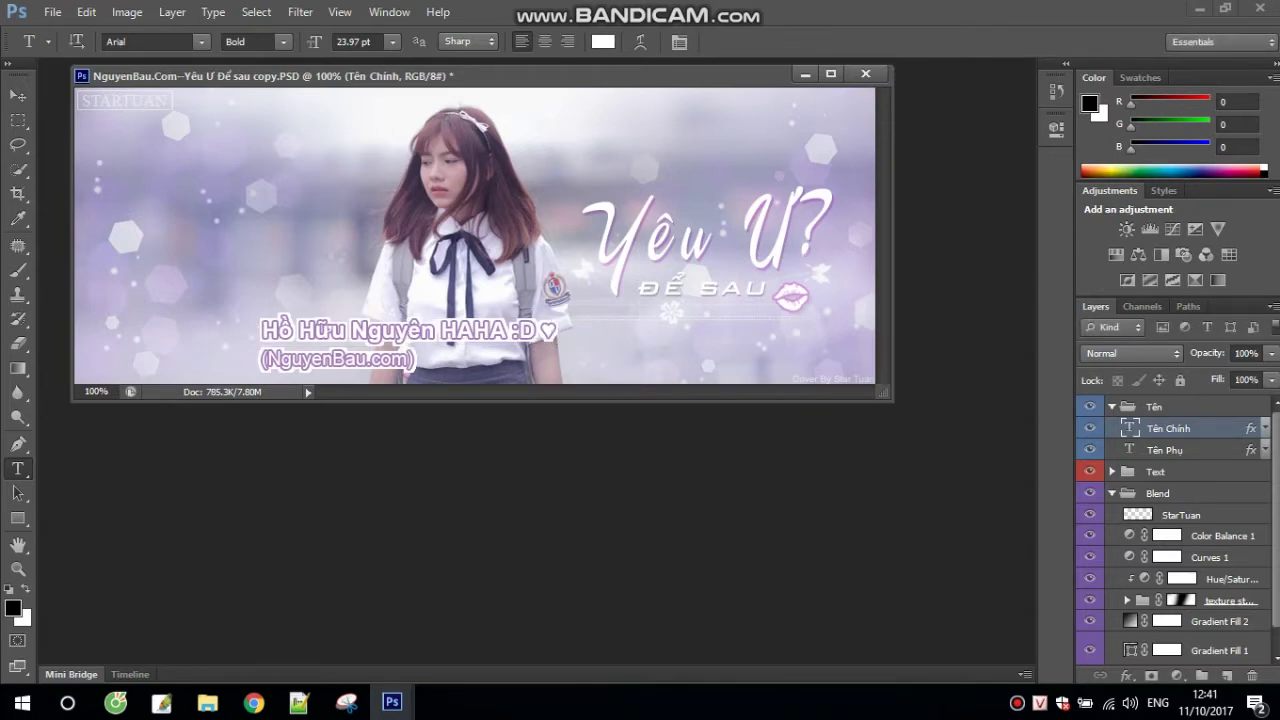
left_click(262, 360)
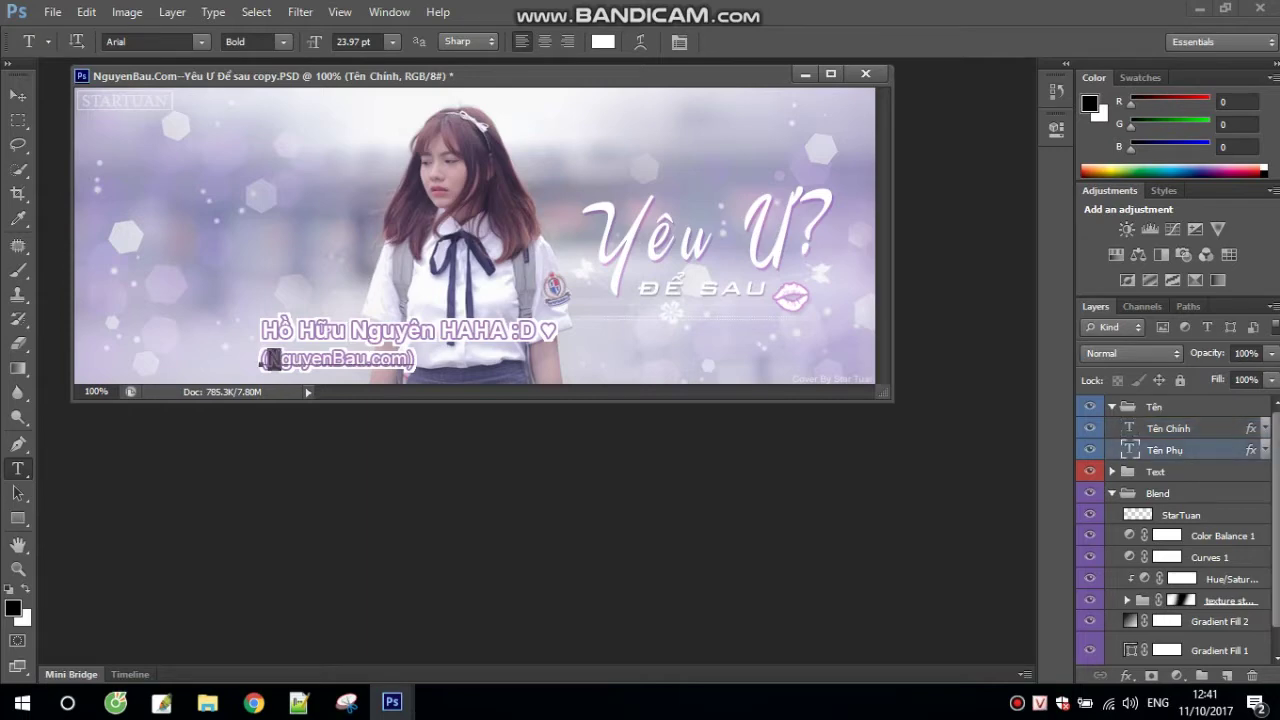
Step: Retype the Tên Phụ line as lowercase 'nguyenbau.com', removing the accidental line break
left_click_drag(262, 360, 408, 360)
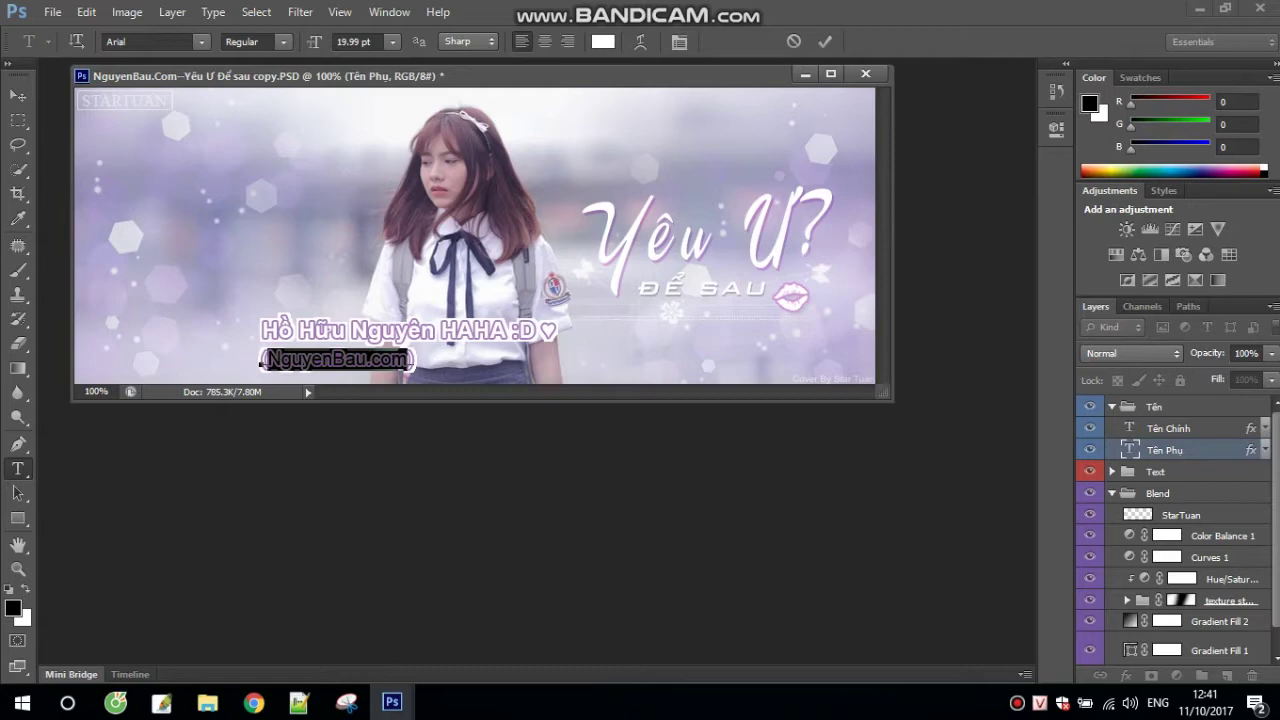
type("nguy")
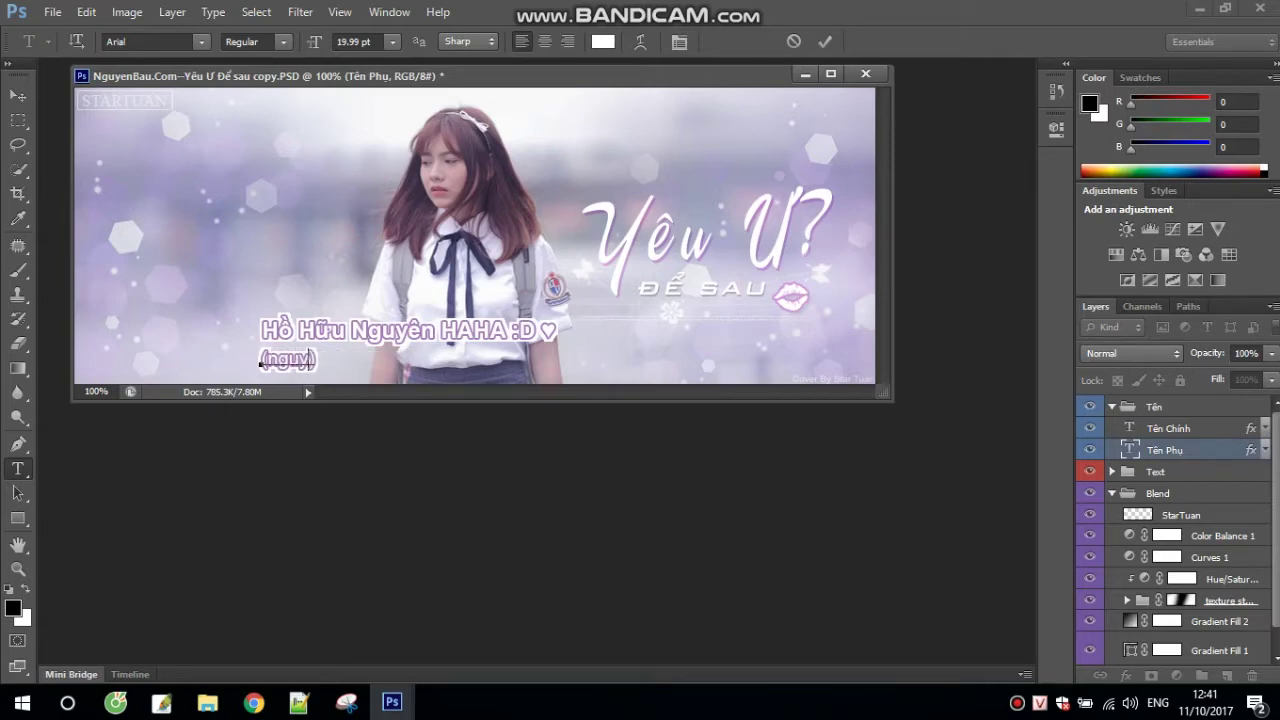
type("enbau")
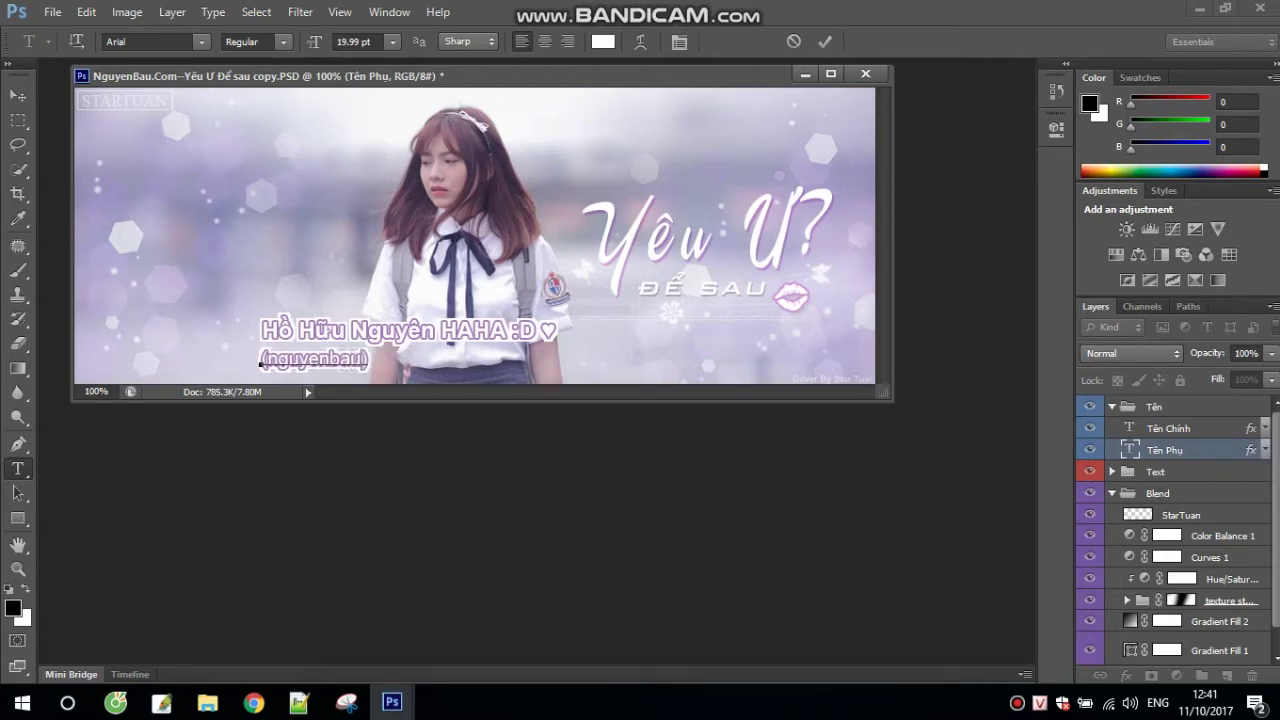
type(".com")
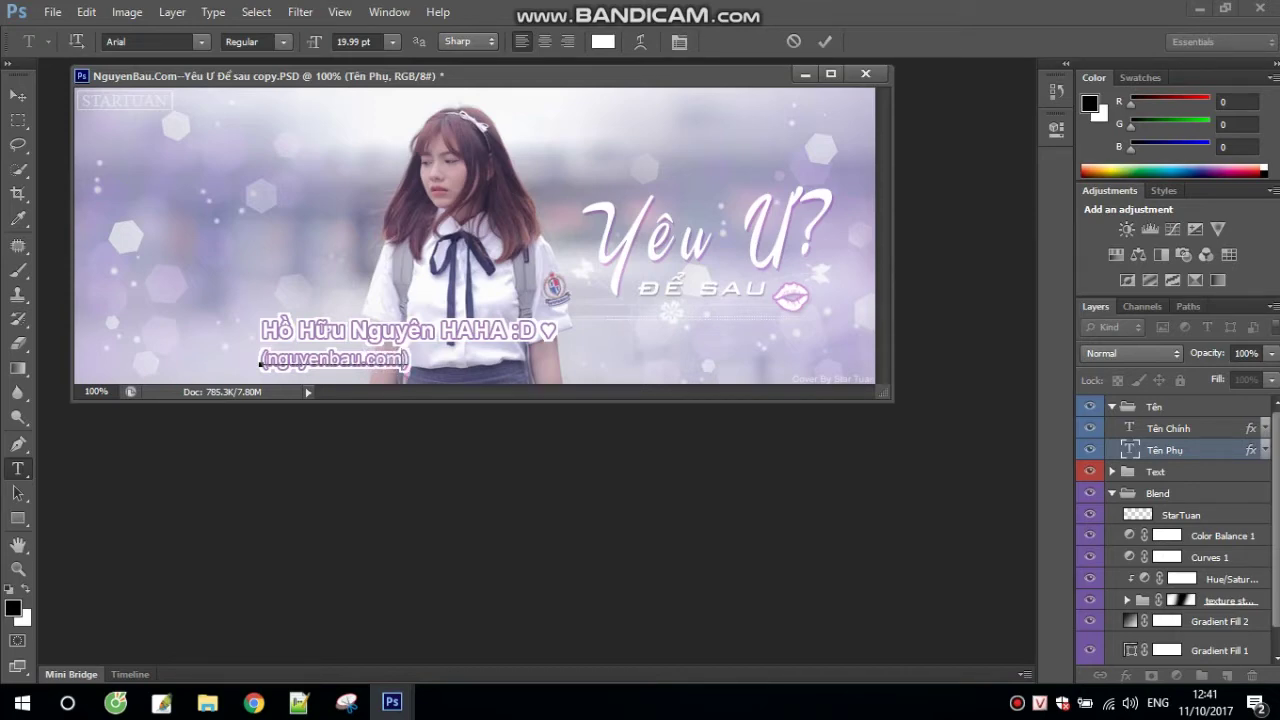
key("Return")
key("BackSpace")
key("Delete")
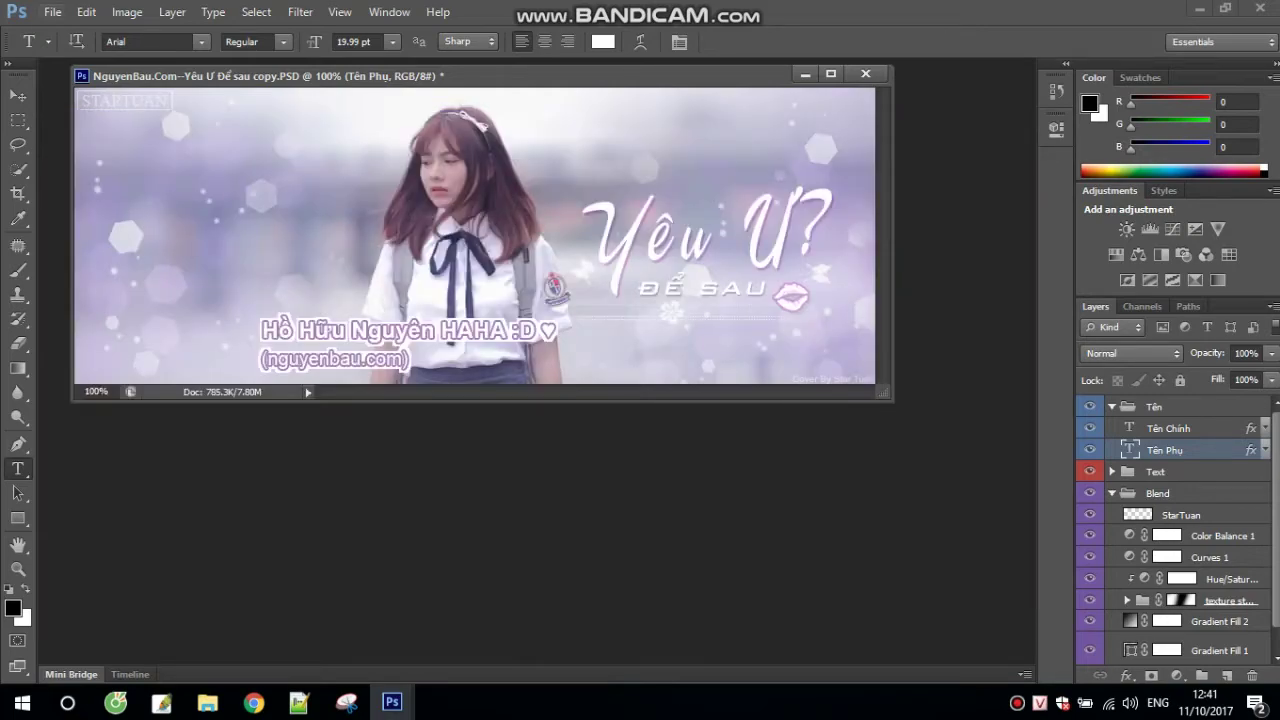
Step: Bring up the Save As dialog from the File menu
left_click(52, 12)
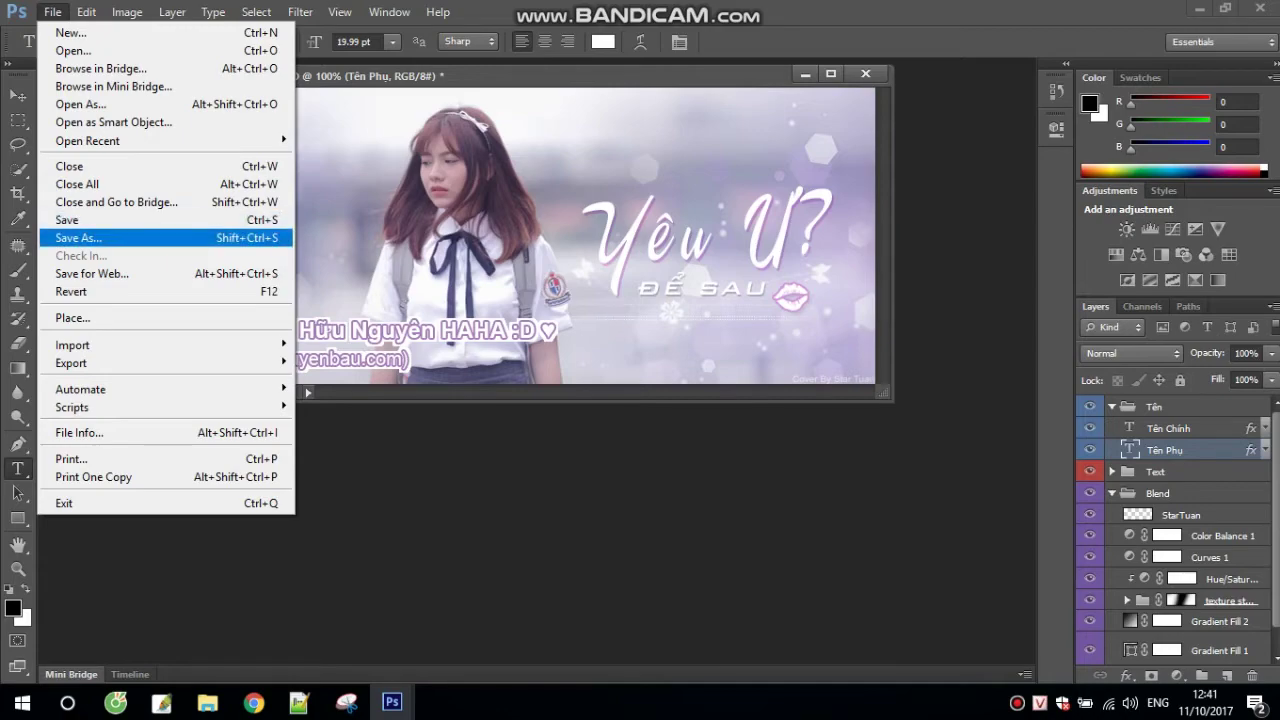
left_click(90, 238)
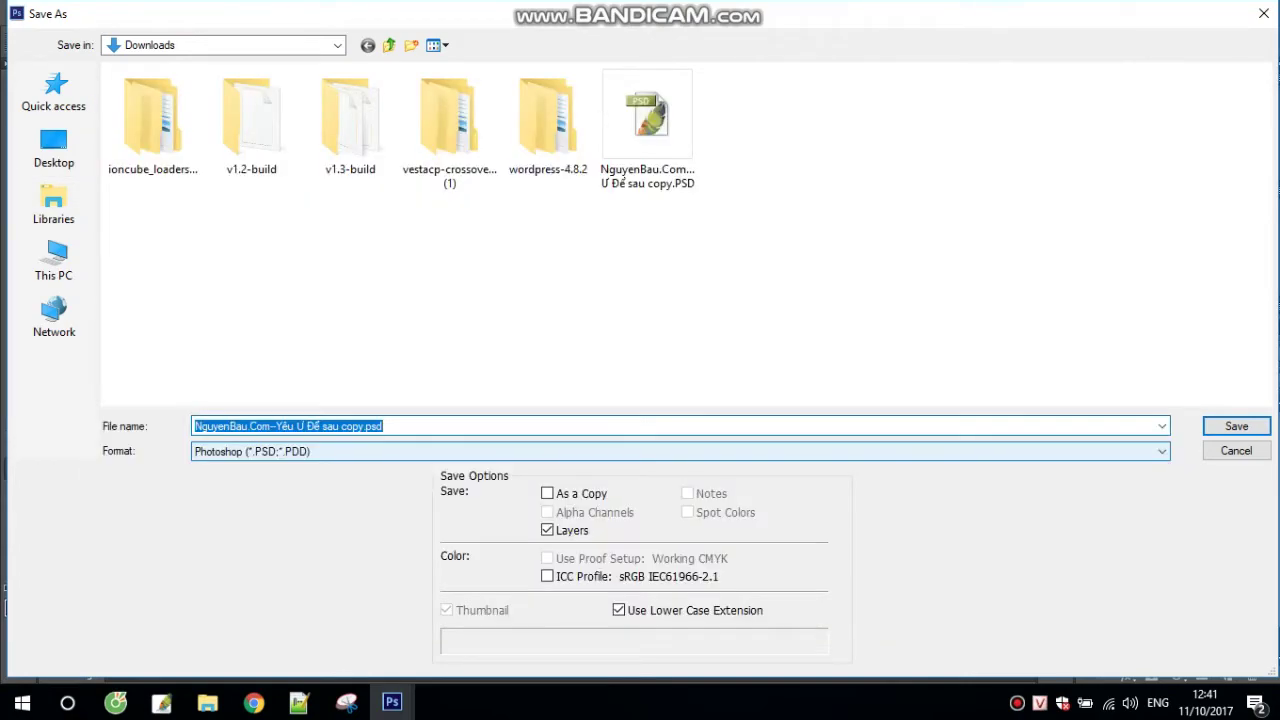
Step: Switch the Save As format from Photoshop PSD to JPEG
key("Tab")
key("alt+Down")
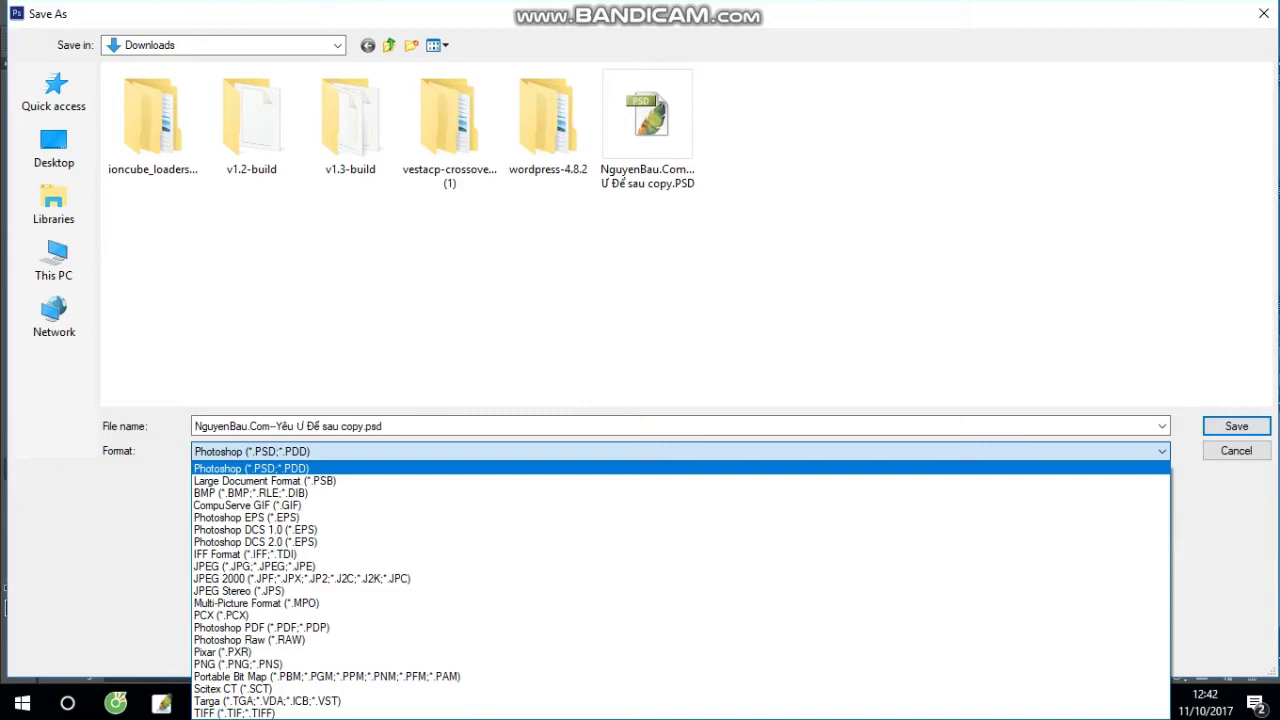
key("Down")
key("Down")
key("Down")
key("Down")
key("Down")
key("Down")
key("Down")
key("Down")
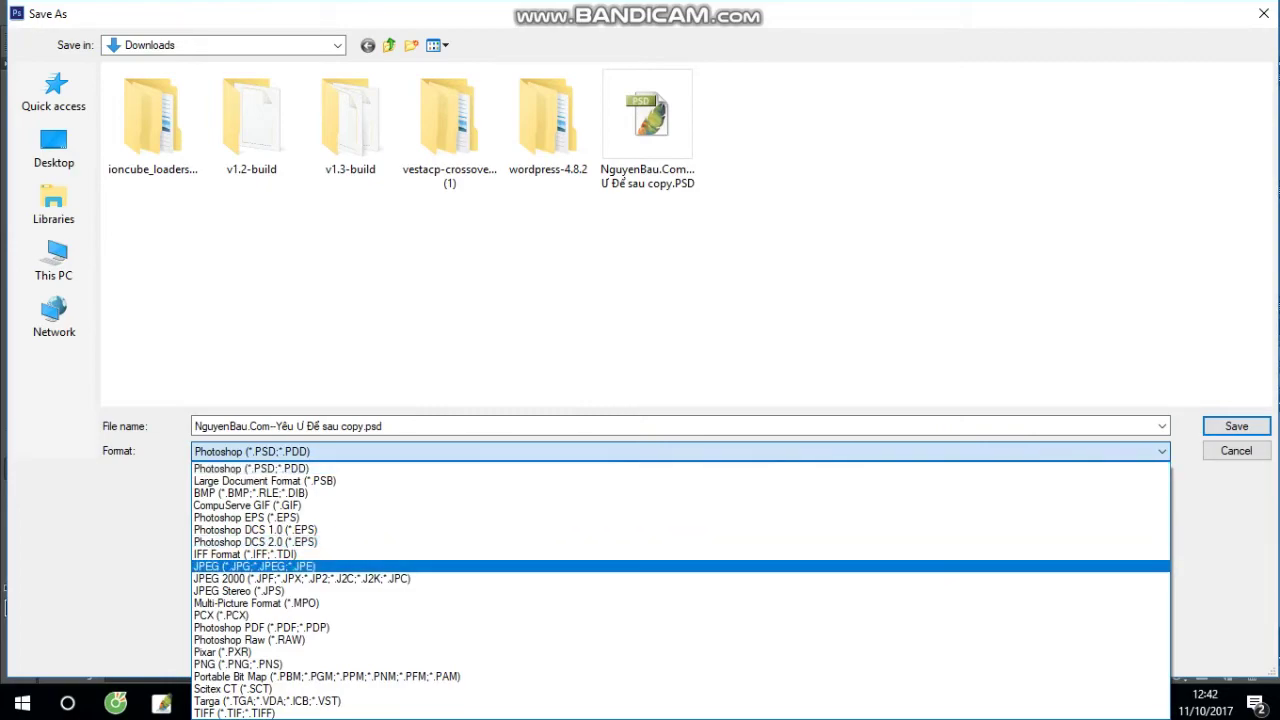
key("Return")
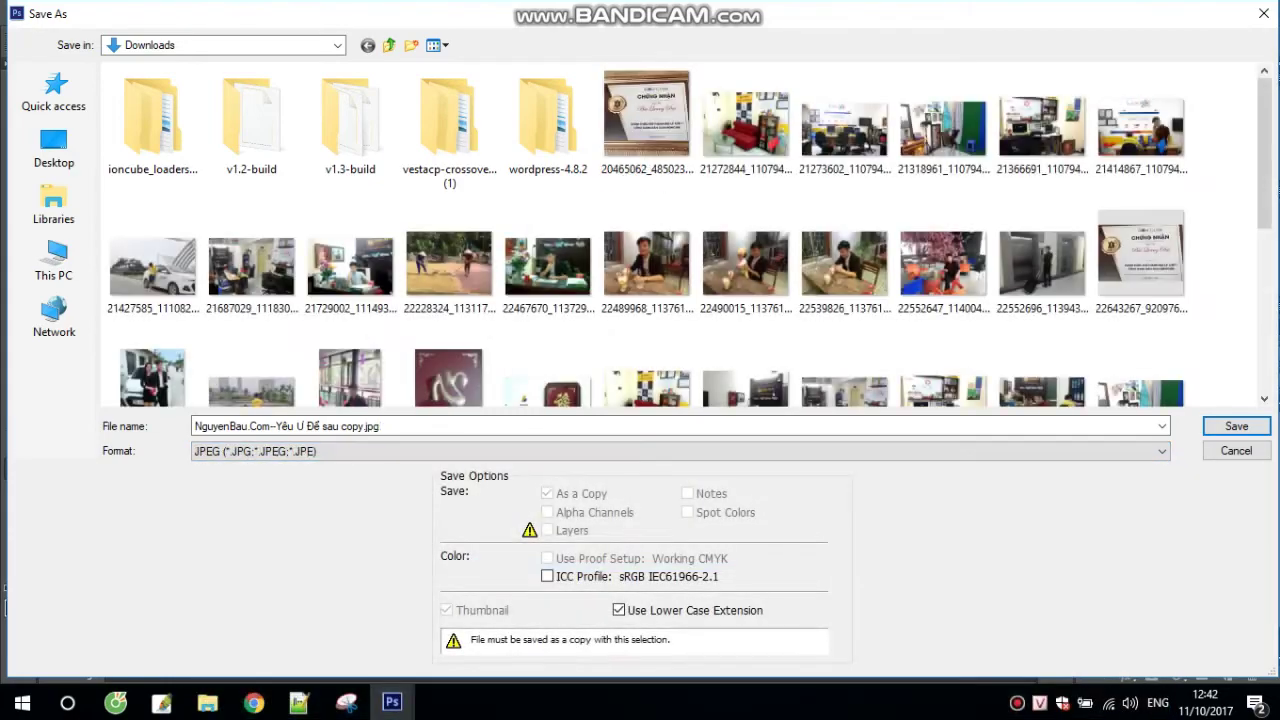
Step: Replace 'copy' with 123456 in the file name and save, accepting the JPEG Options
key("shift+Tab")
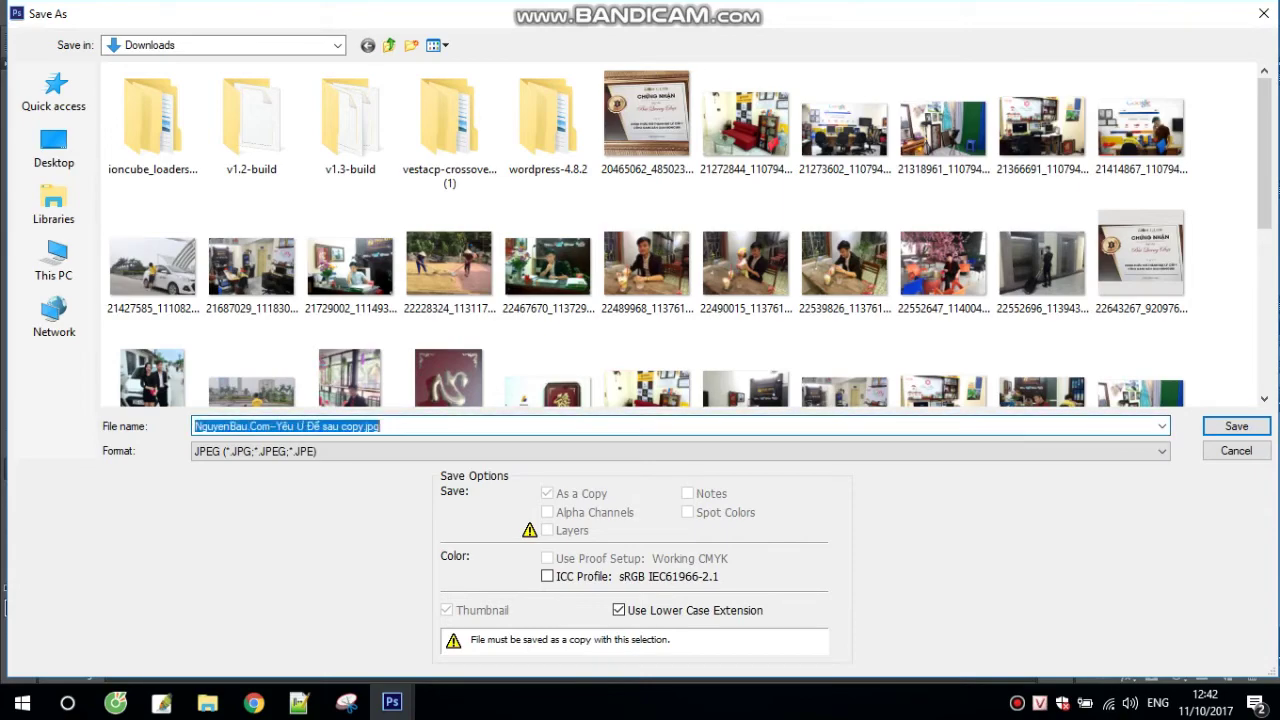
key("Right")
key("Left")
key("Left")
key("Left")
key("Left")
key("Left")
key("Left")
key("Left")
key("Left")
key("shift+Right")
key("shift+Right")
key("shift+Right")
key("shift+Right")
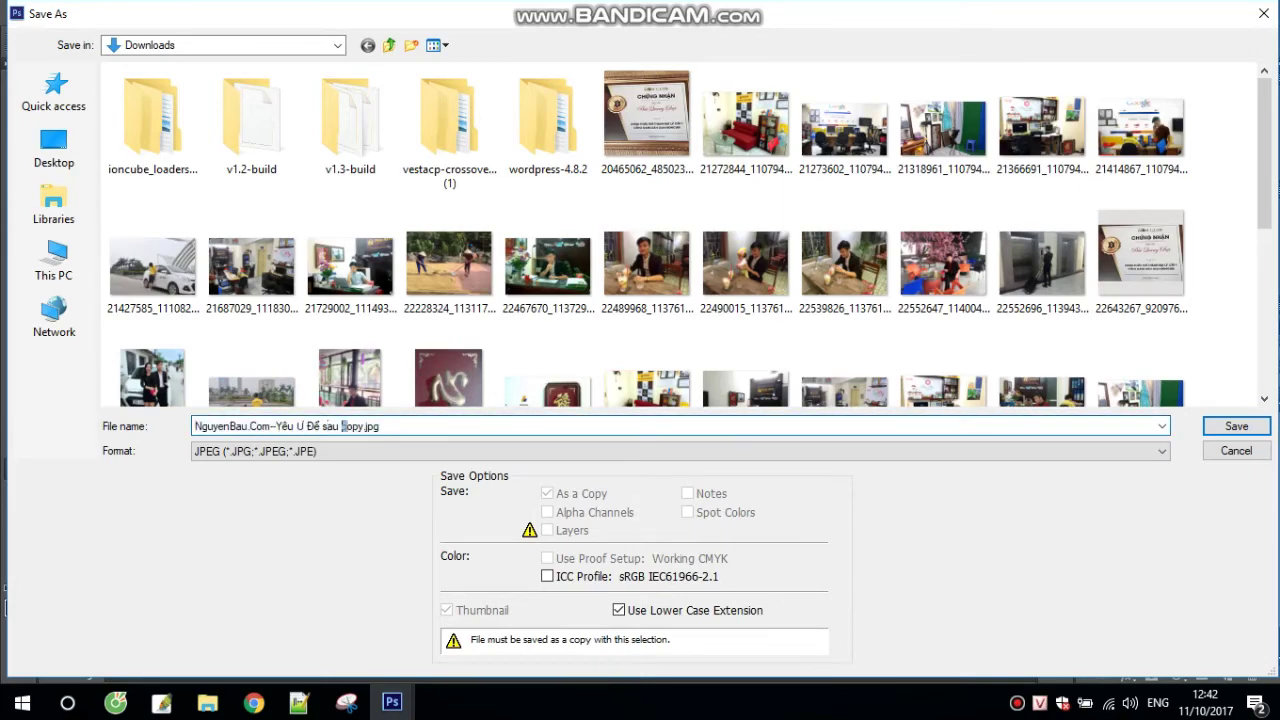
type("123")
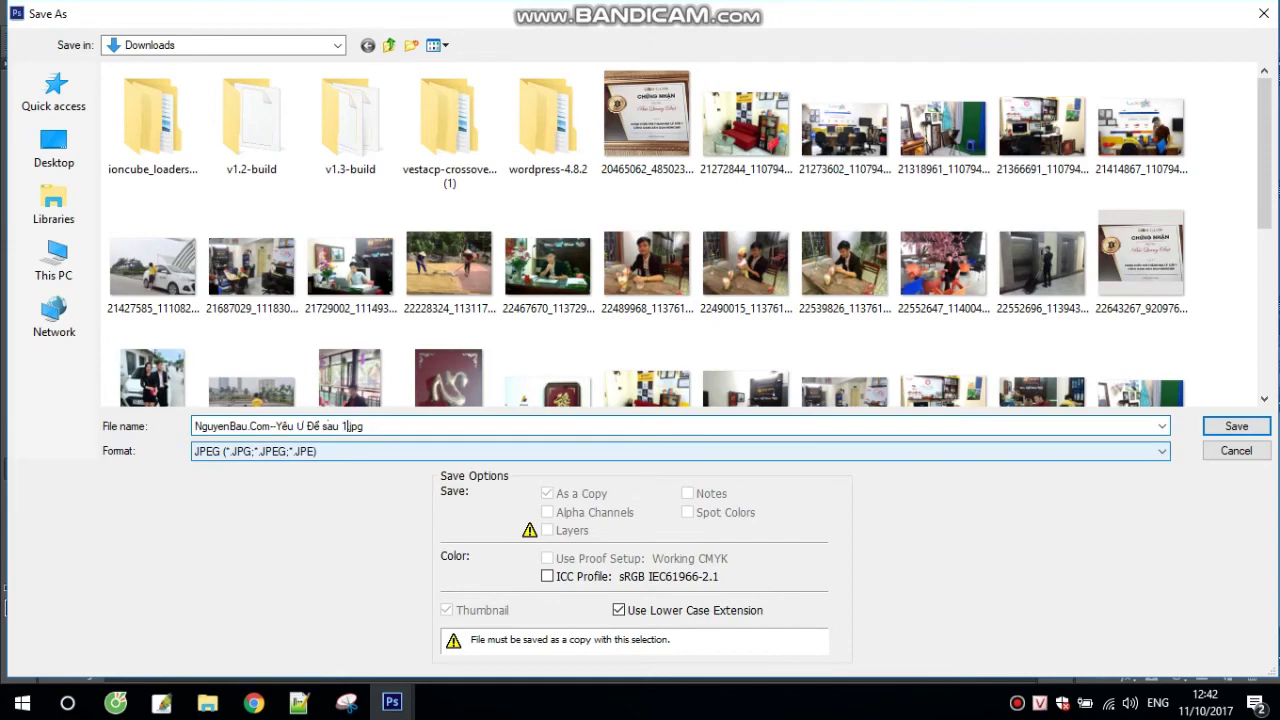
type("456")
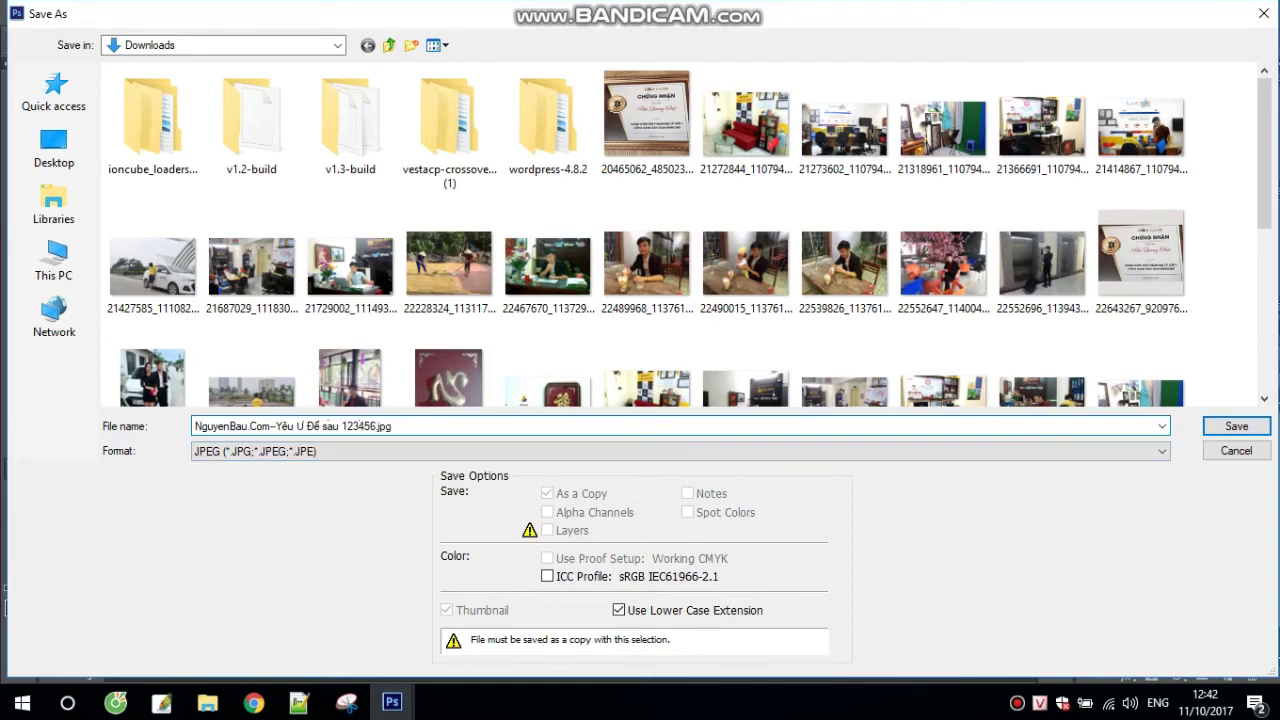
left_click(1237, 426)
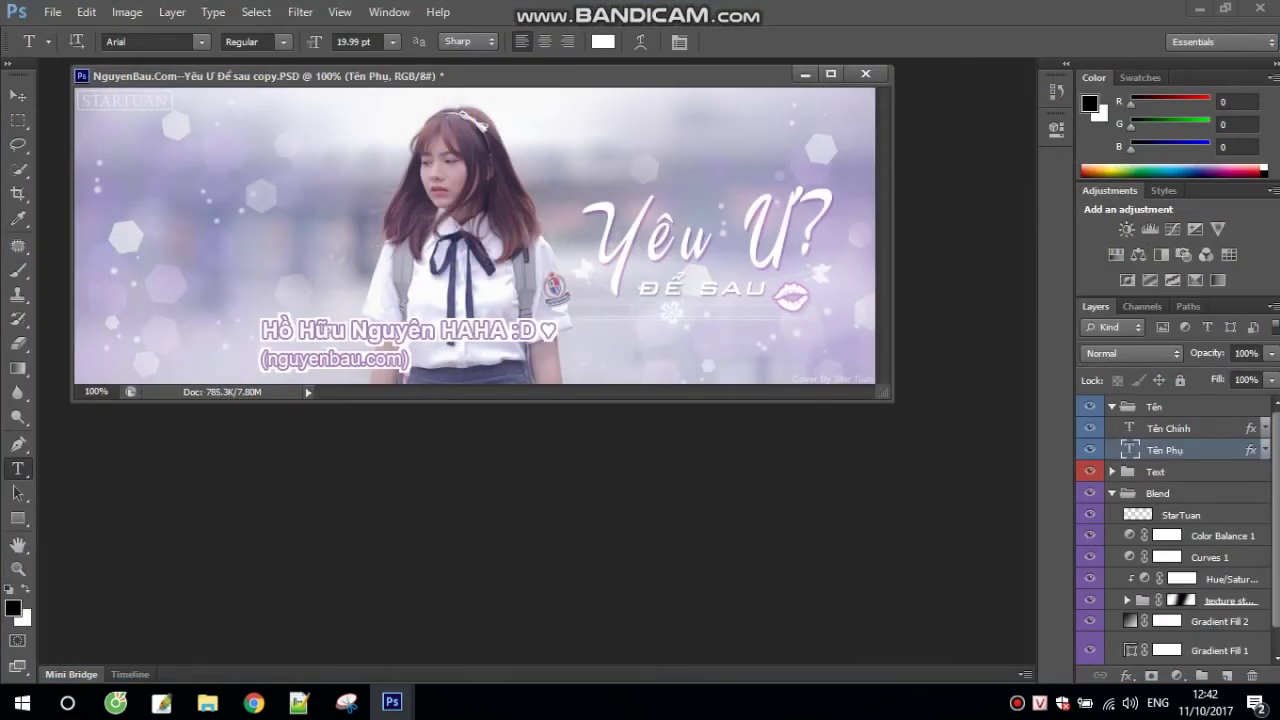
left_click(752, 171)
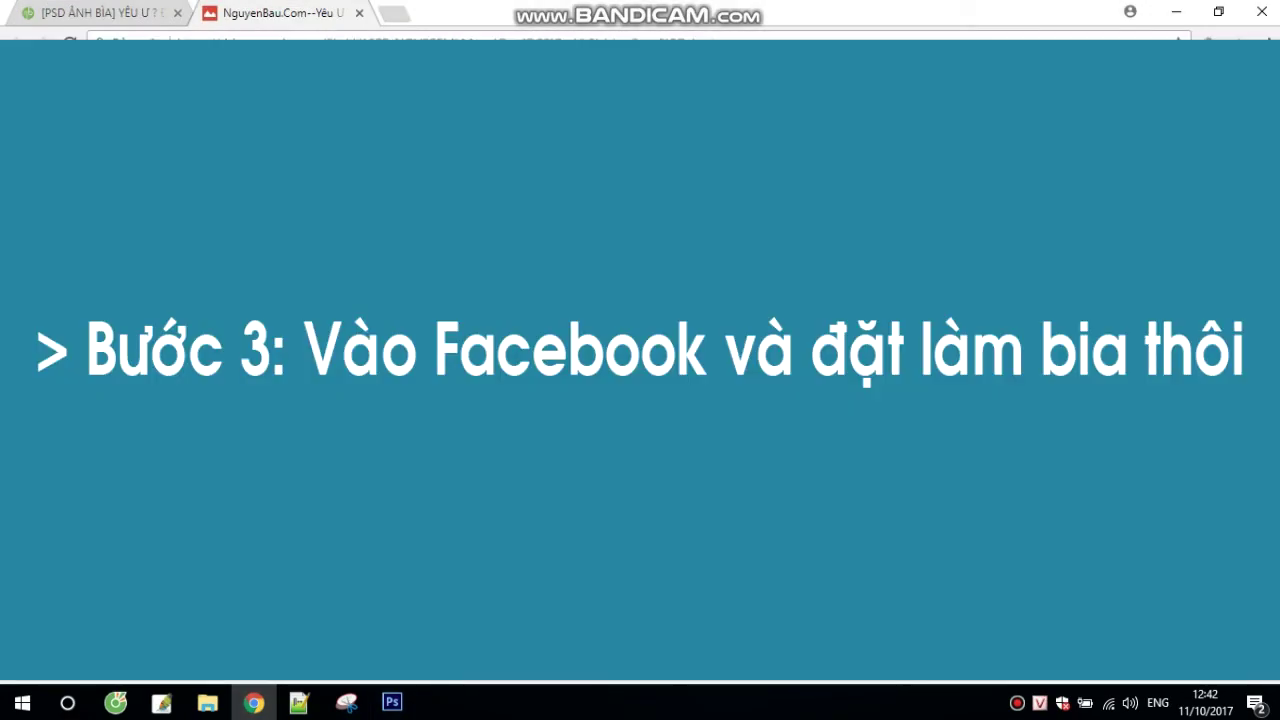
key("ctrl+t")
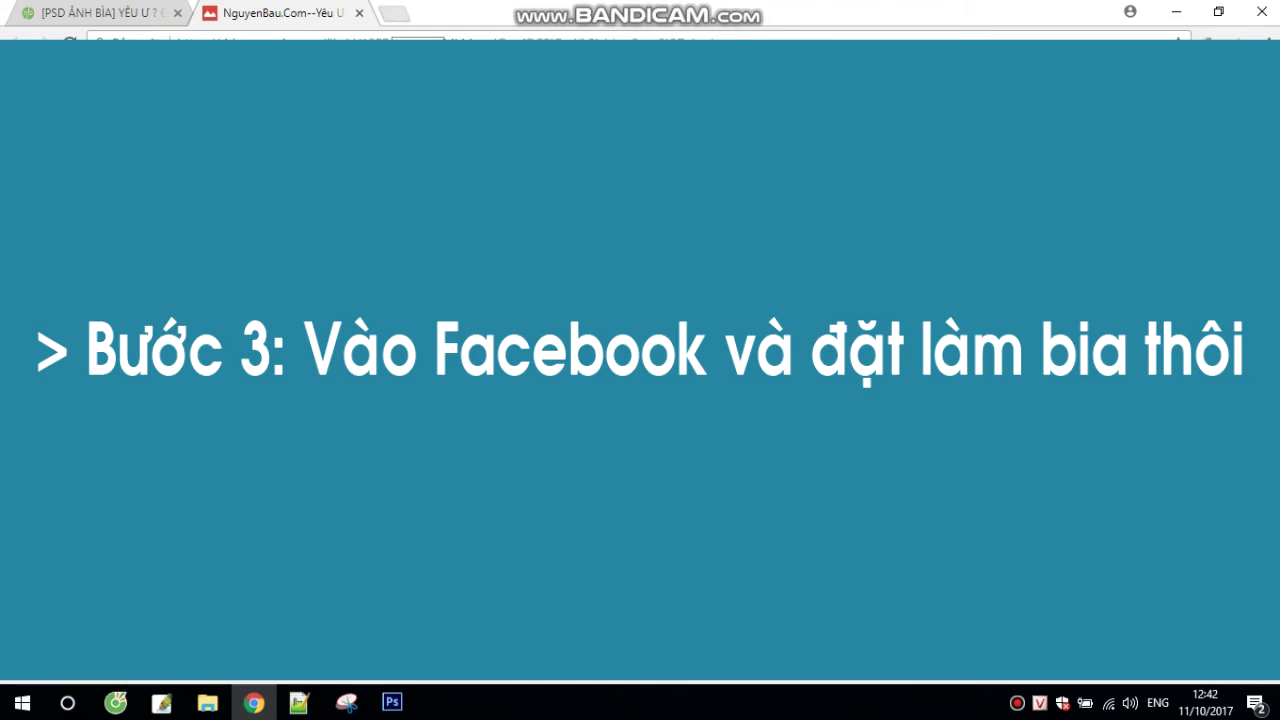